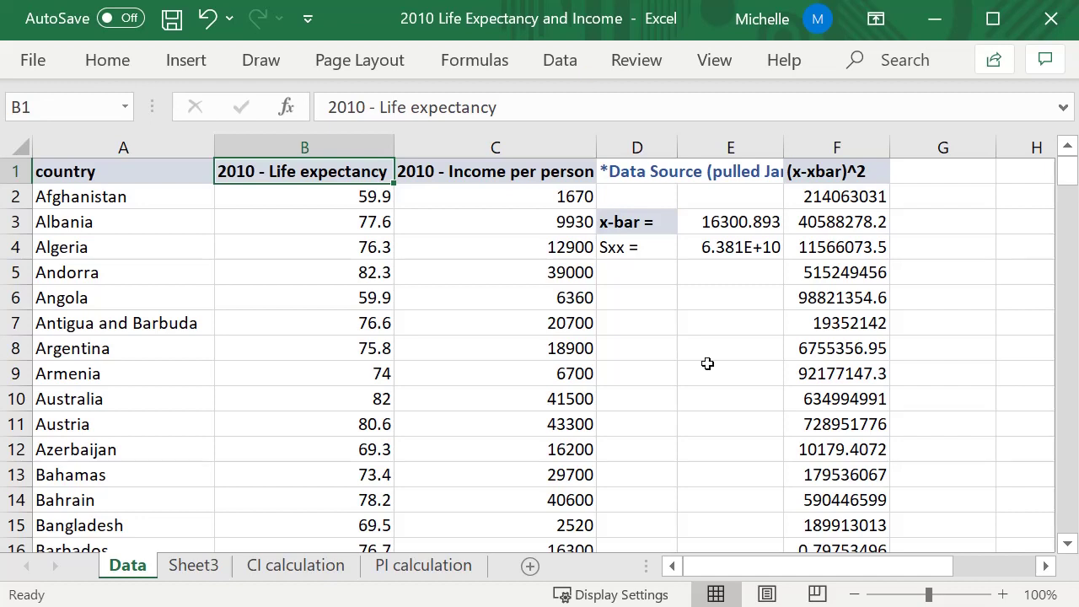
Review the life expectancy and income data, the confidence interval worksheet and the prediction interval worksheet with its formula image.
{"action": "left_click", "coordinate": [479, 177]}
{"action": "left_click_drag", "start_coordinate": [393, 184], "coordinate": [340, 191]}
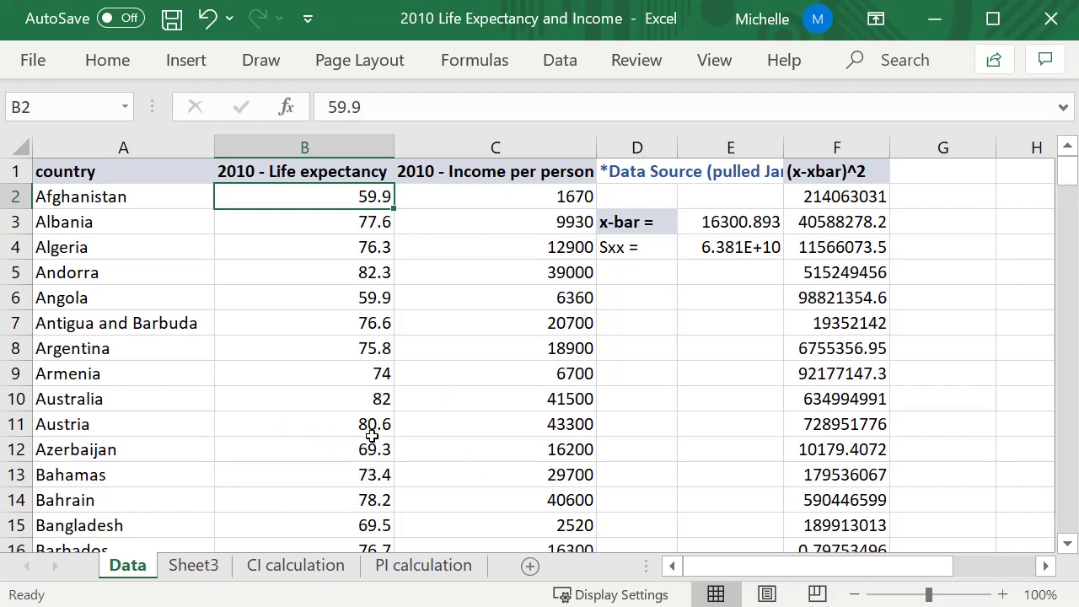
{"action": "left_click", "coordinate": [242, 562]}
{"action": "left_click", "coordinate": [295, 565]}
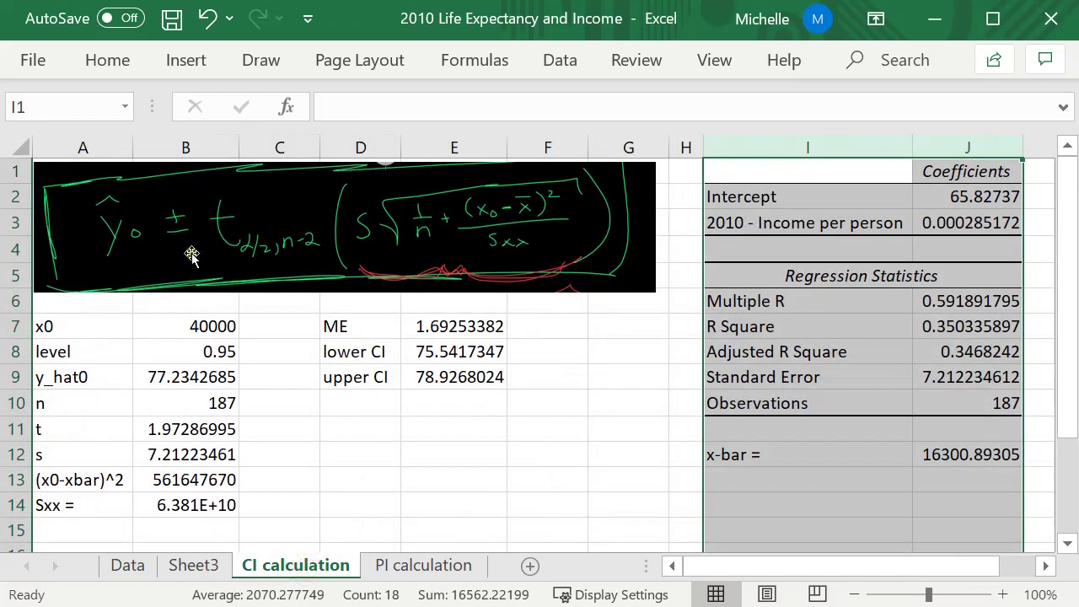
{"action": "left_click", "coordinate": [479, 417]}
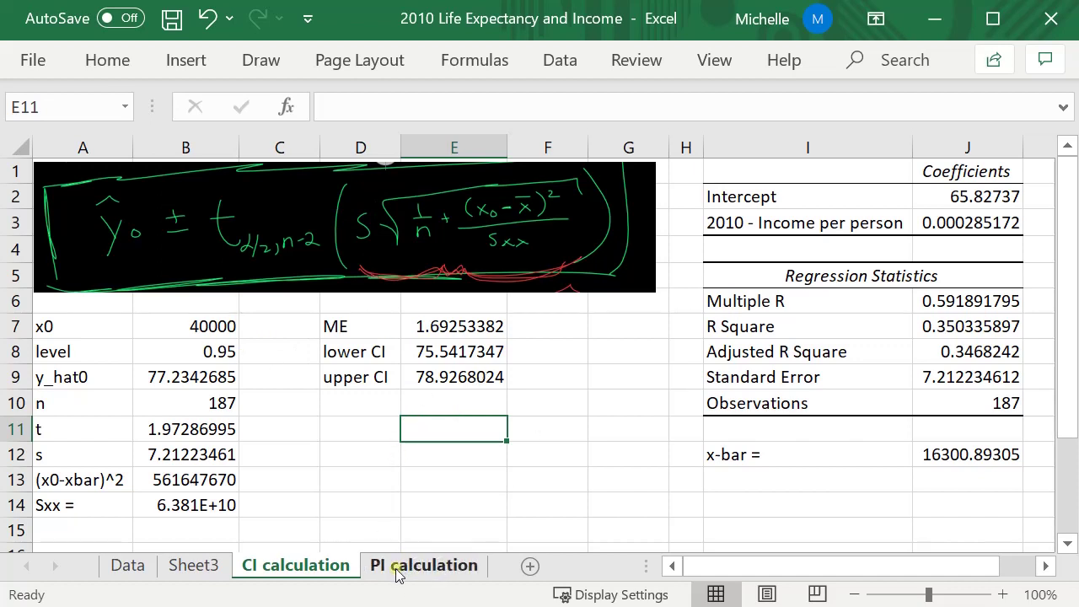
{"action": "left_click", "coordinate": [450, 564]}
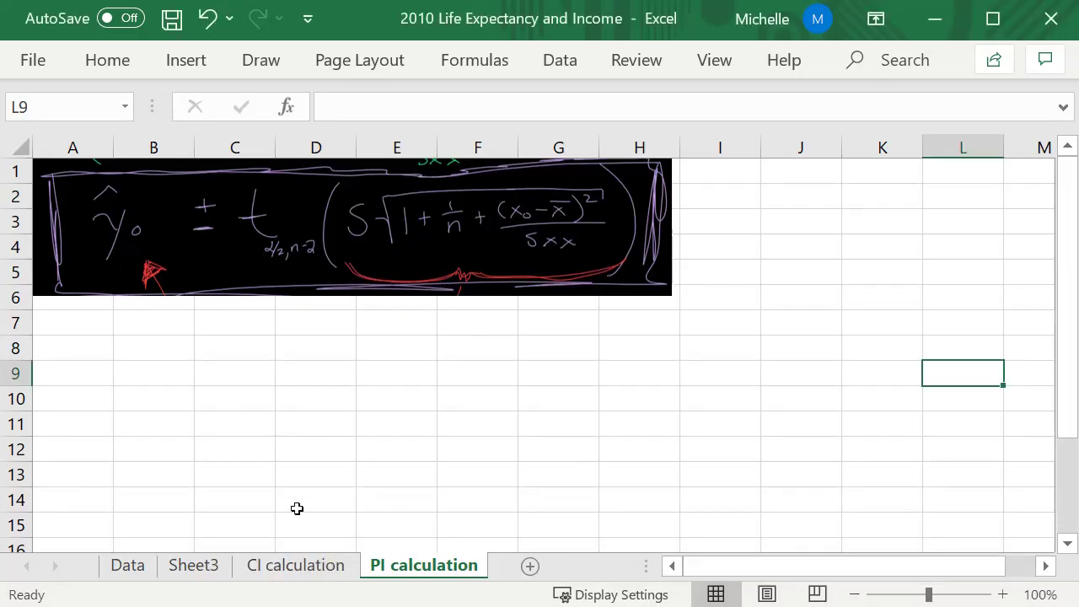
Copy the regression output in columns I:J of the CI calculation sheet to column I of the PI calculation sheet.
{"action": "left_click", "coordinate": [305, 571]}
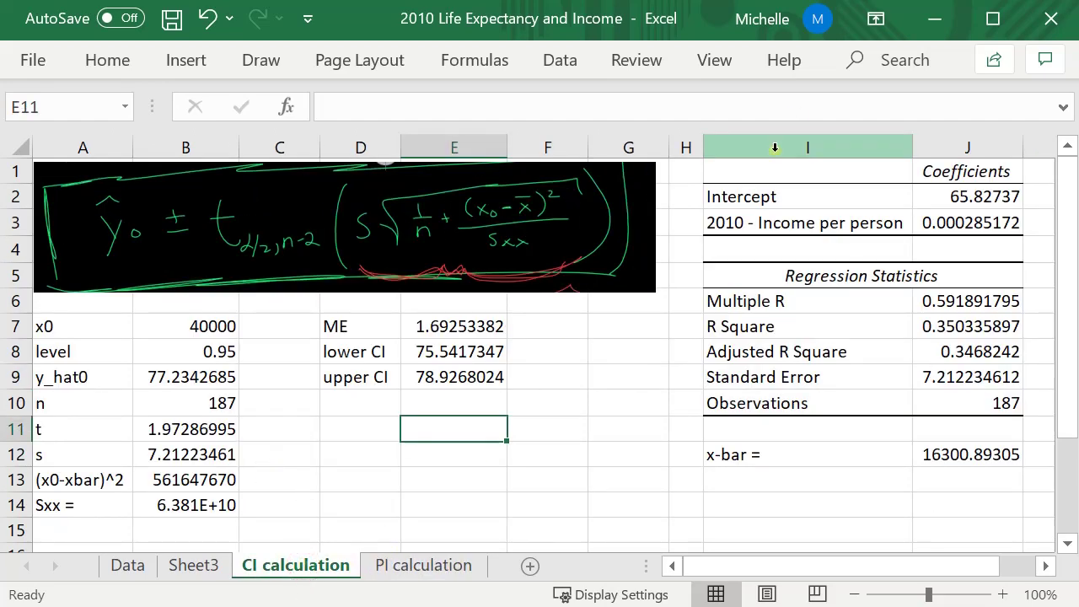
{"action": "left_click_drag", "start_coordinate": [775, 148], "coordinate": [930, 137]}
{"action": "right_click", "coordinate": [917, 289]}
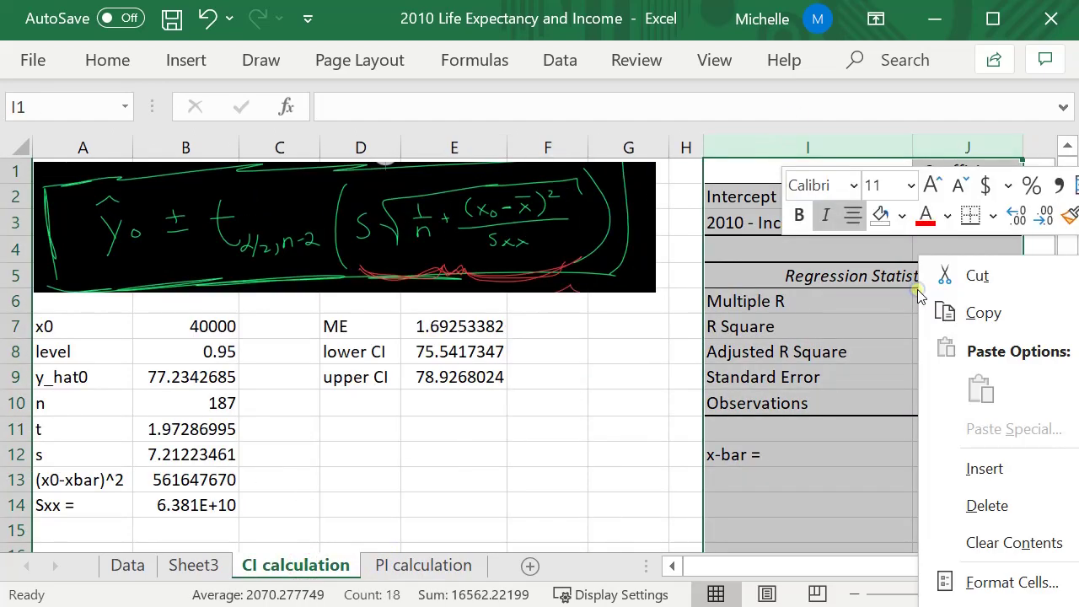
{"action": "left_click", "coordinate": [977, 312]}
{"action": "left_click", "coordinate": [458, 564]}
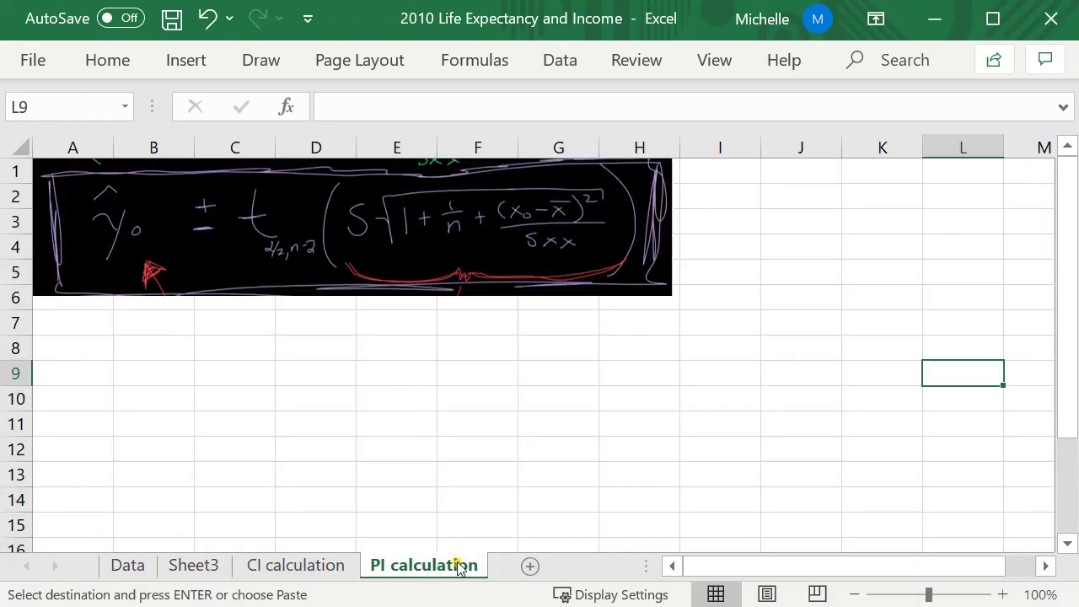
{"action": "left_click", "coordinate": [723, 149]}
{"action": "right_click", "coordinate": [723, 149]}
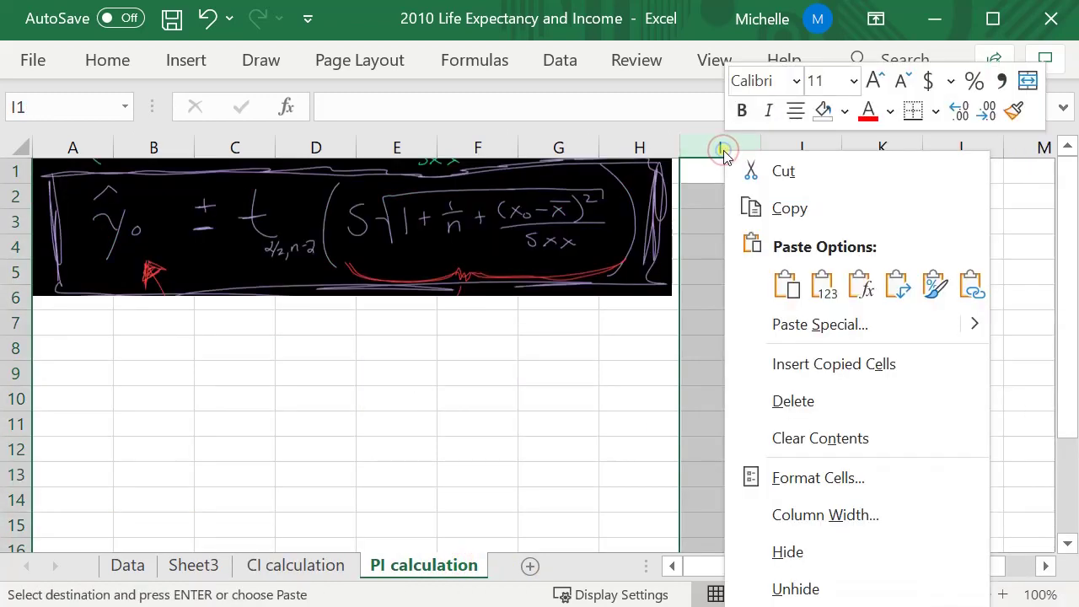
{"action": "left_click", "coordinate": [716, 175]}
{"action": "right_click", "coordinate": [722, 164]}
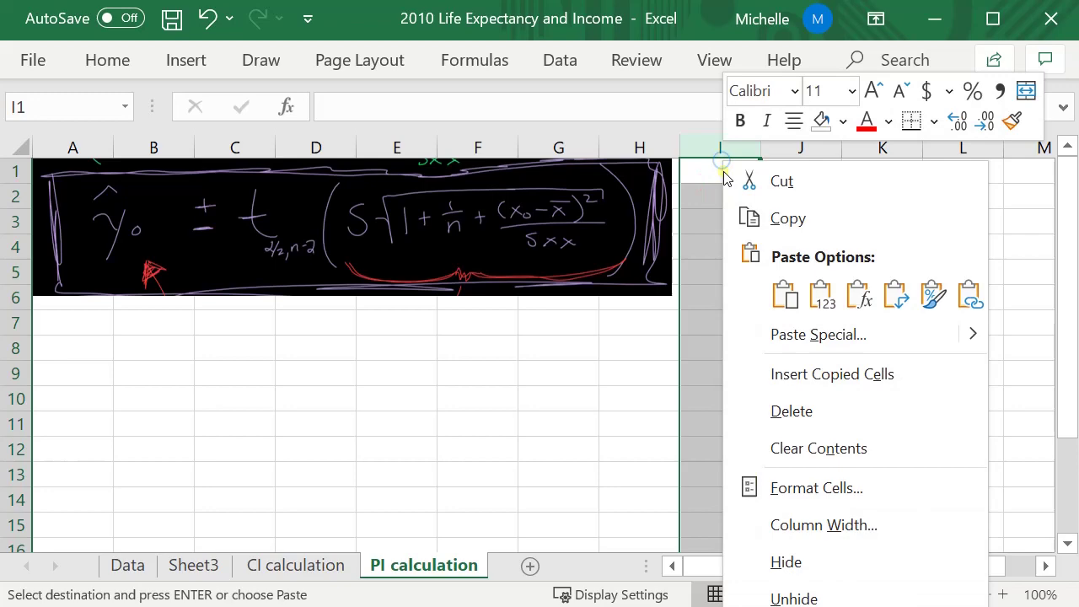
{"action": "left_click", "coordinate": [784, 292]}
{"action": "left_click", "coordinate": [756, 413]}
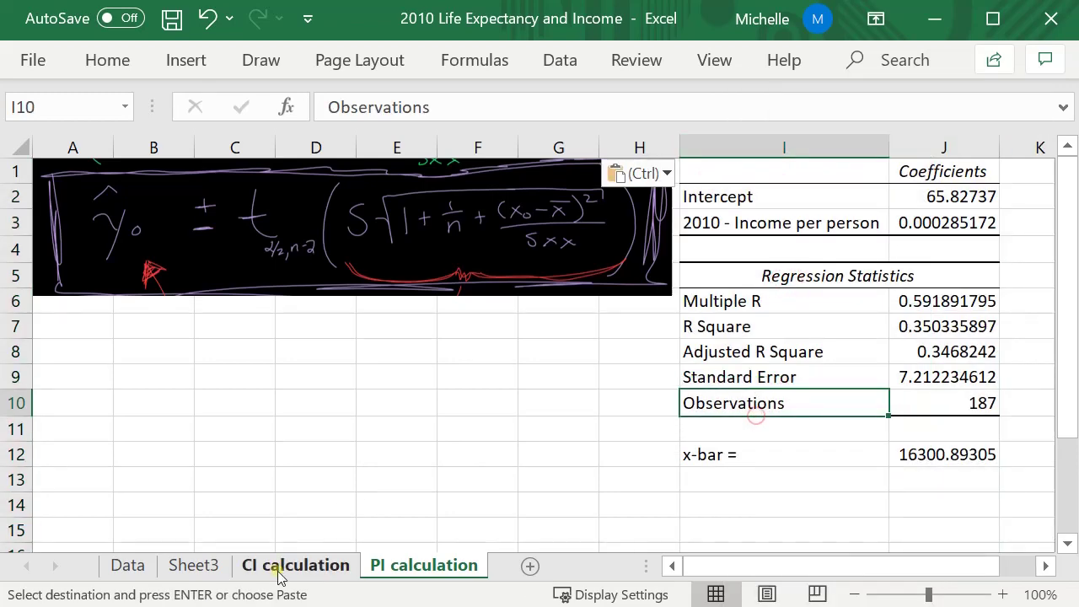
Copy the calculation block A7:E14 from the CI calculation sheet to cell A7 of the PI calculation sheet.
{"action": "left_click", "coordinate": [286, 564]}
{"action": "left_click_drag", "start_coordinate": [85, 327], "coordinate": [451, 512]}
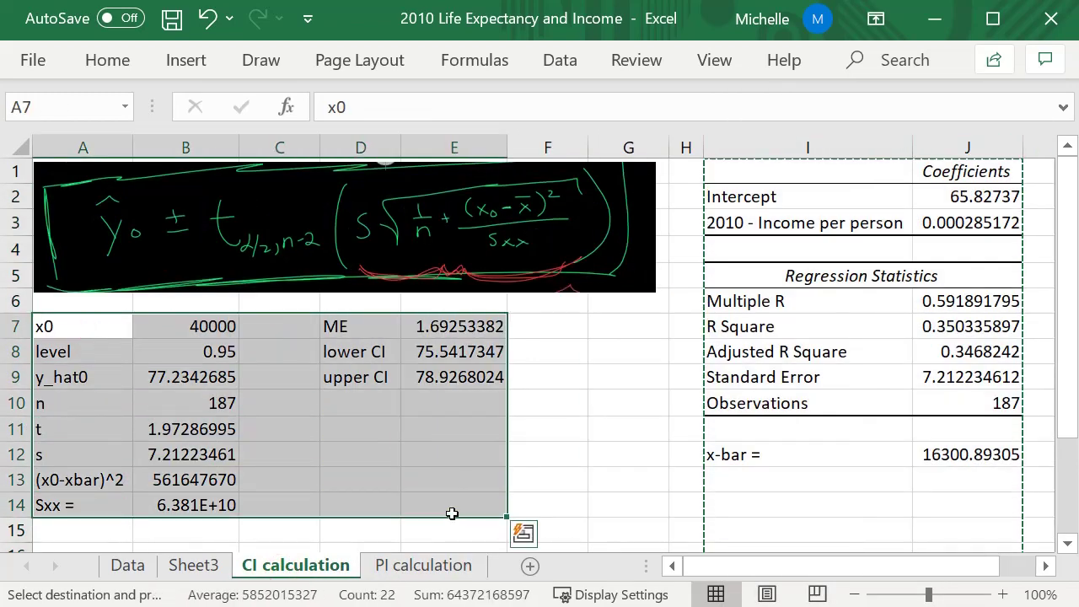
{"action": "left_click", "coordinate": [409, 567]}
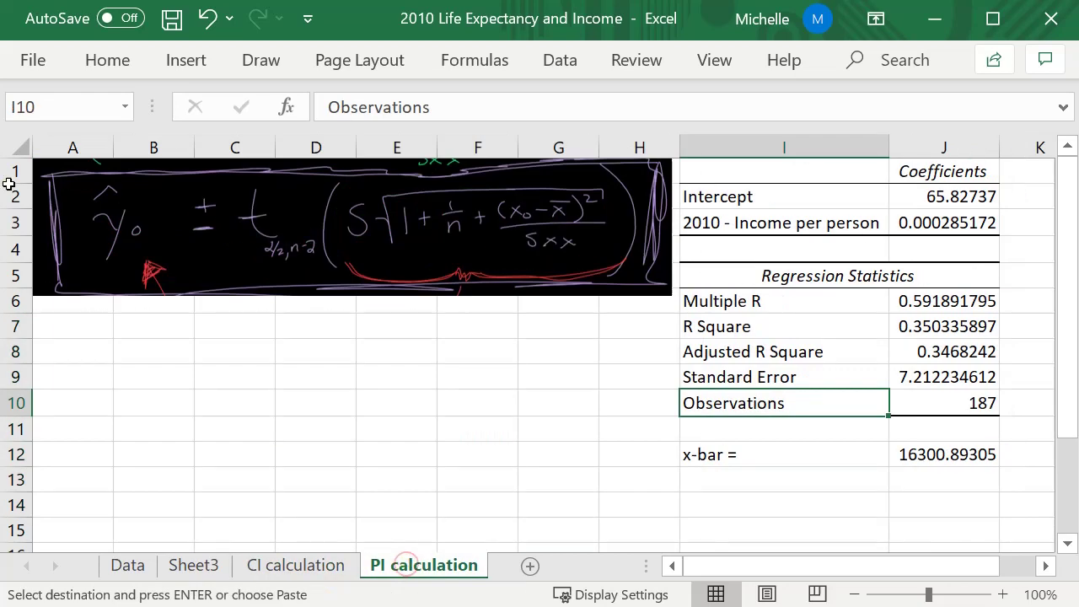
{"action": "left_click", "coordinate": [90, 326]}
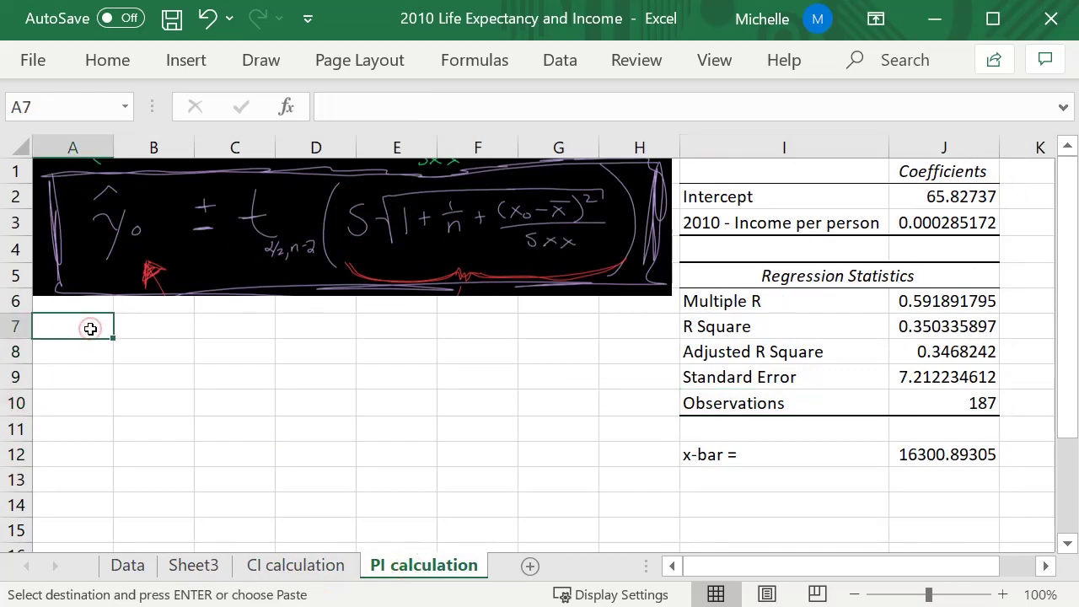
{"action": "key", "text": "ctrl+v"}
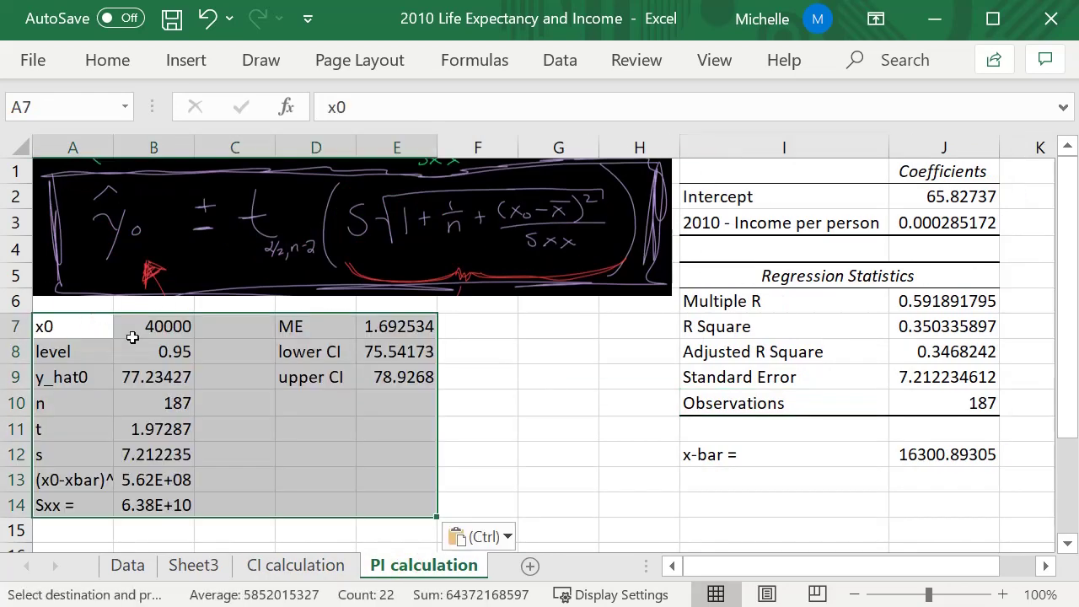
{"action": "left_click", "coordinate": [251, 431]}
Examine the copied inputs and formulas in B7 through B13, including the y_hat0, t, s and (x0-xbar)^2 cells.
{"action": "left_click", "coordinate": [160, 326]}
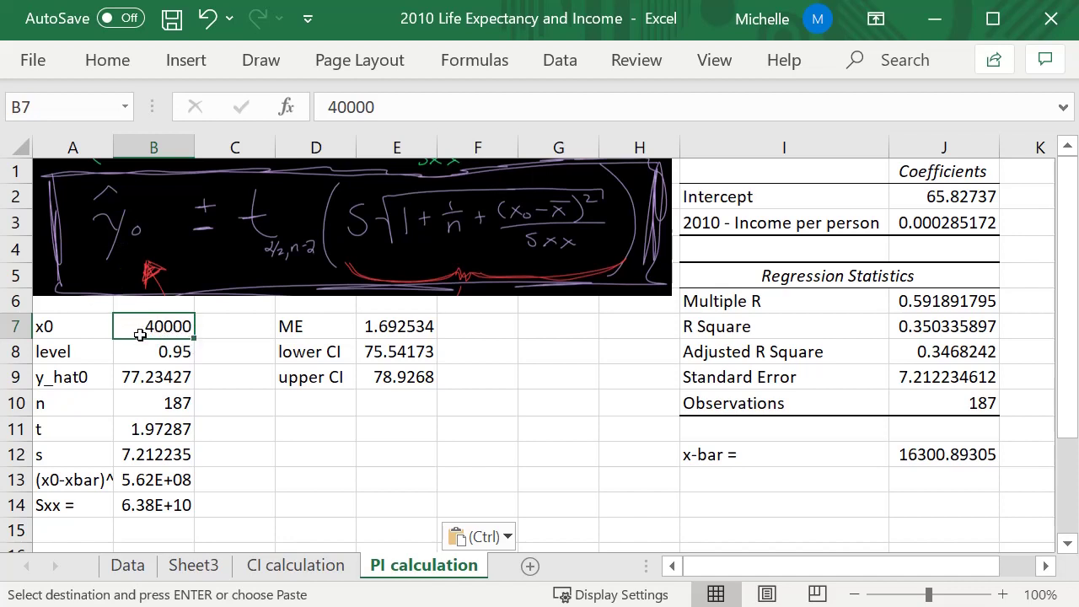
{"action": "left_click", "coordinate": [149, 349]}
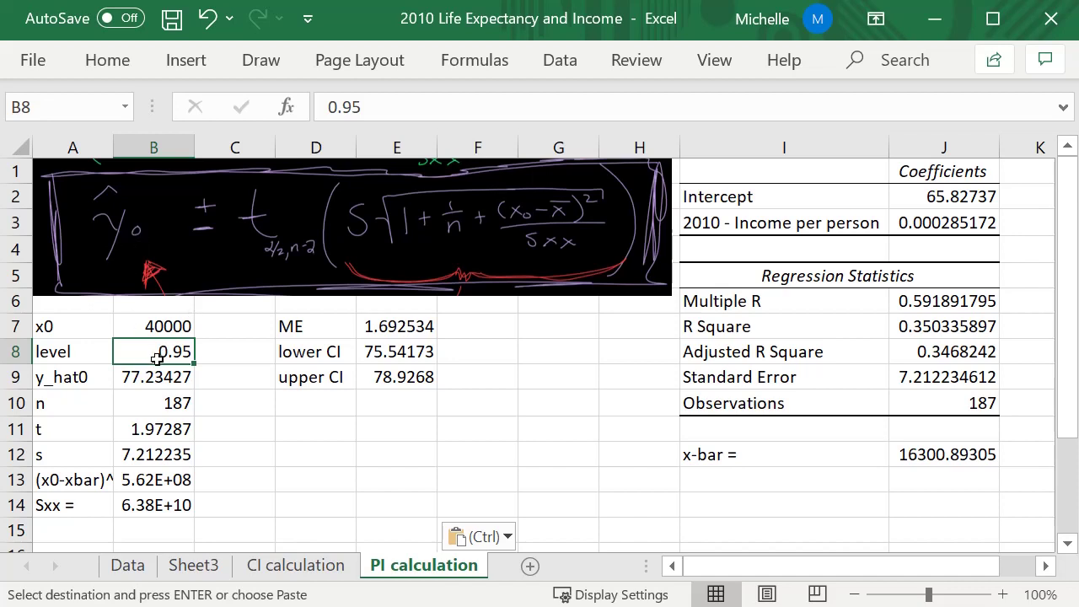
{"action": "left_click", "coordinate": [158, 379]}
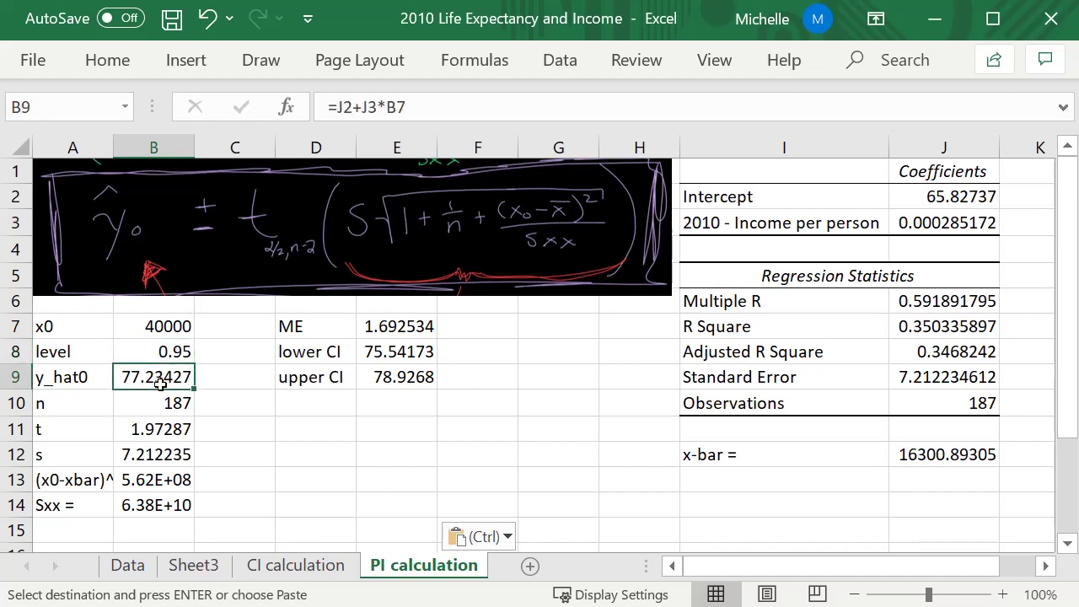
{"action": "double_click", "coordinate": [135, 377]}
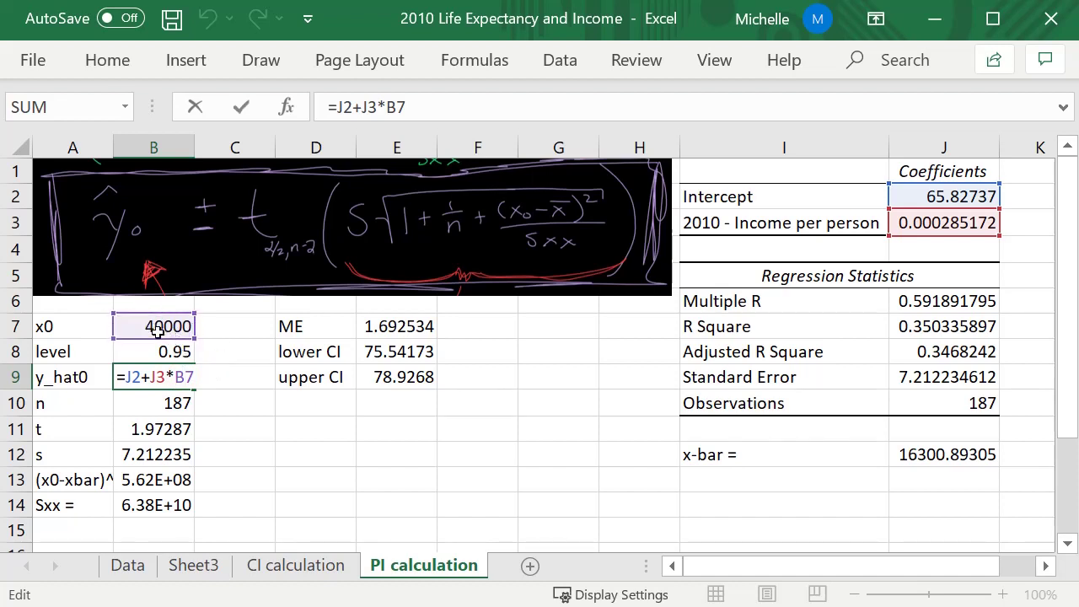
{"action": "key", "text": "Return"}
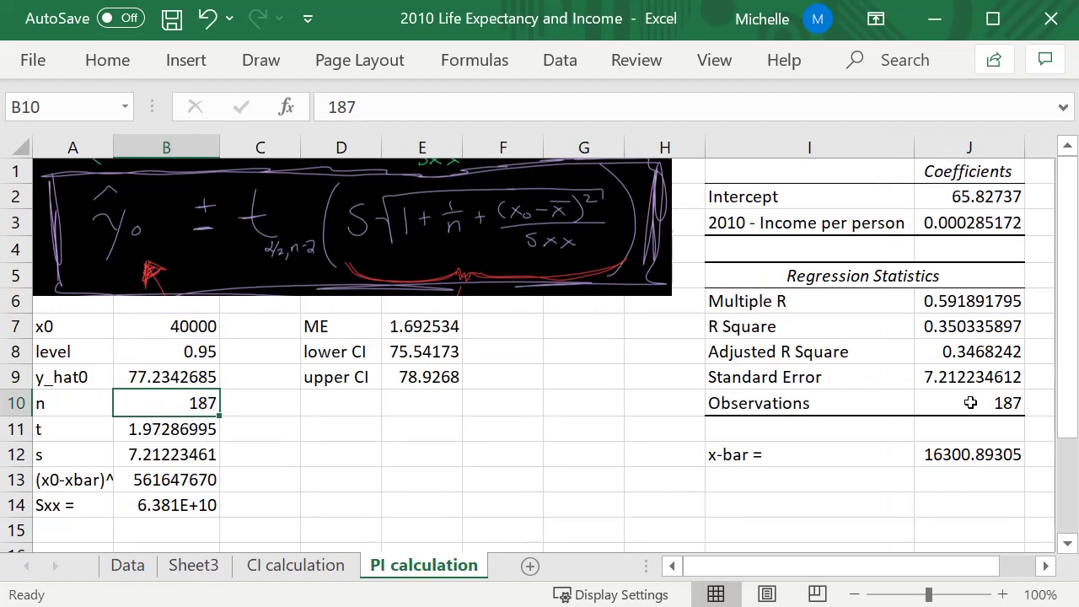
{"action": "left_click", "coordinate": [187, 429]}
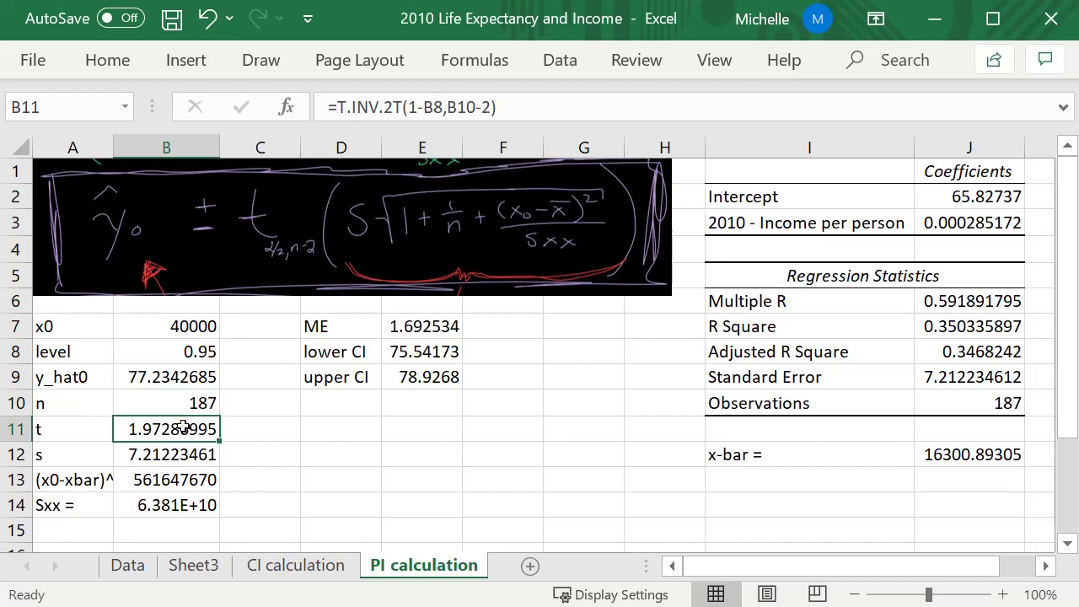
{"action": "left_click", "coordinate": [179, 456]}
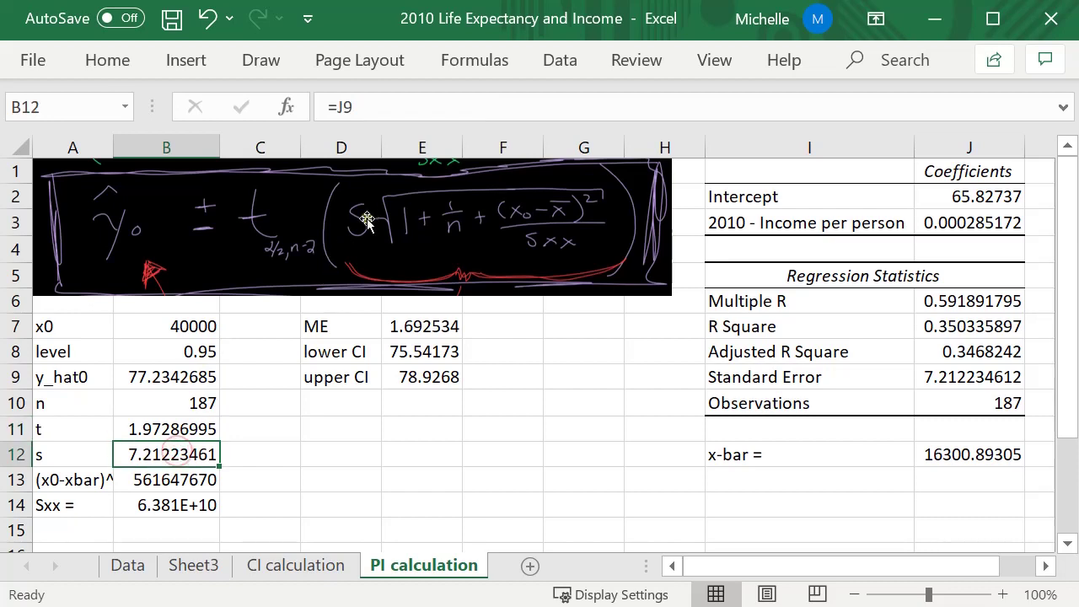
{"action": "left_click", "coordinate": [181, 482]}
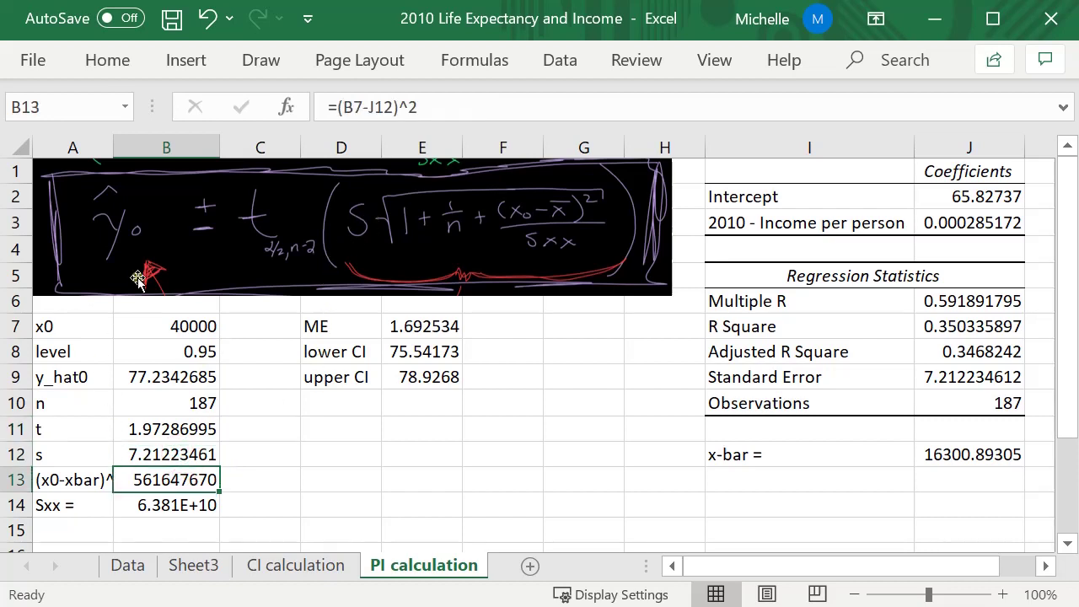
Fit column A's width to its longest label, and check the Sxx entry in B14 and the results block.
{"action": "double_click", "coordinate": [114, 149]}
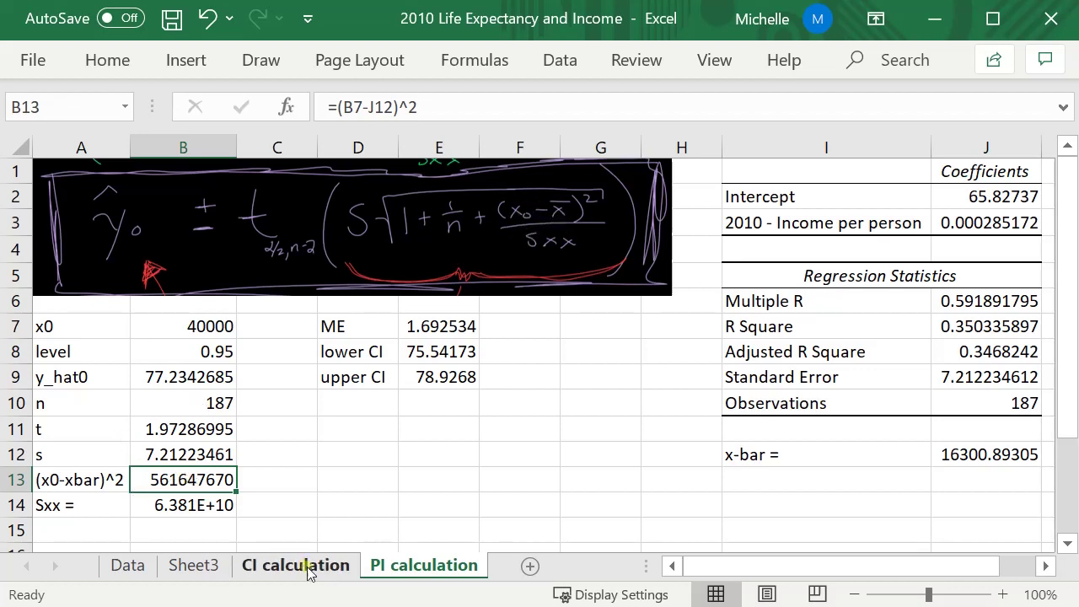
{"action": "left_click", "coordinate": [170, 504]}
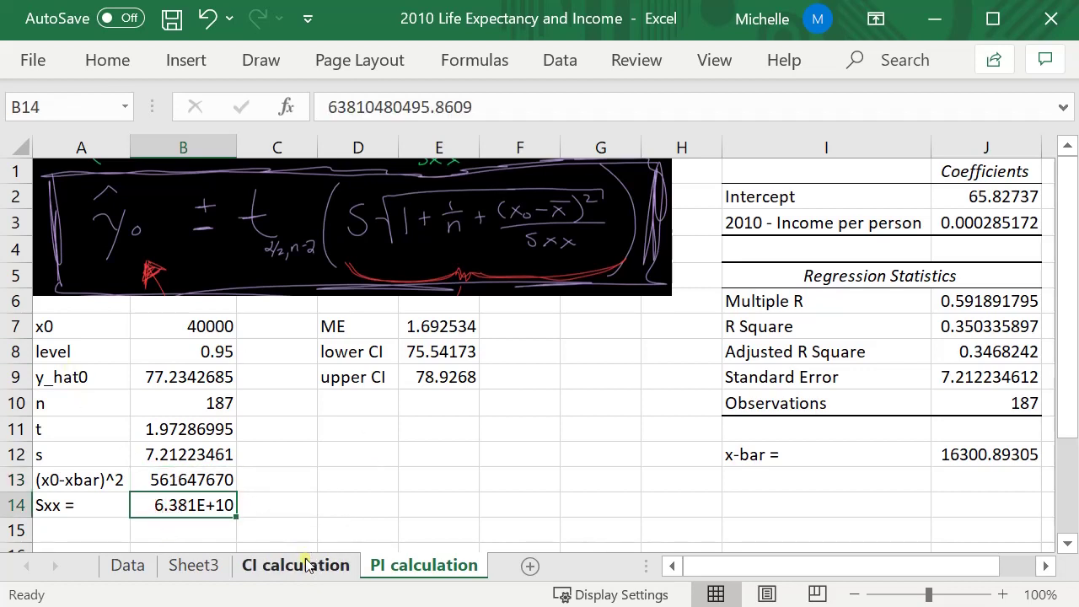
{"action": "left_click_drag", "start_coordinate": [389, 323], "coordinate": [447, 381]}
{"action": "left_click", "coordinate": [427, 401]}
Rename the interval labels in D8 and D9 to "lower PI" and "upper PI".
{"action": "left_click", "coordinate": [389, 334]}
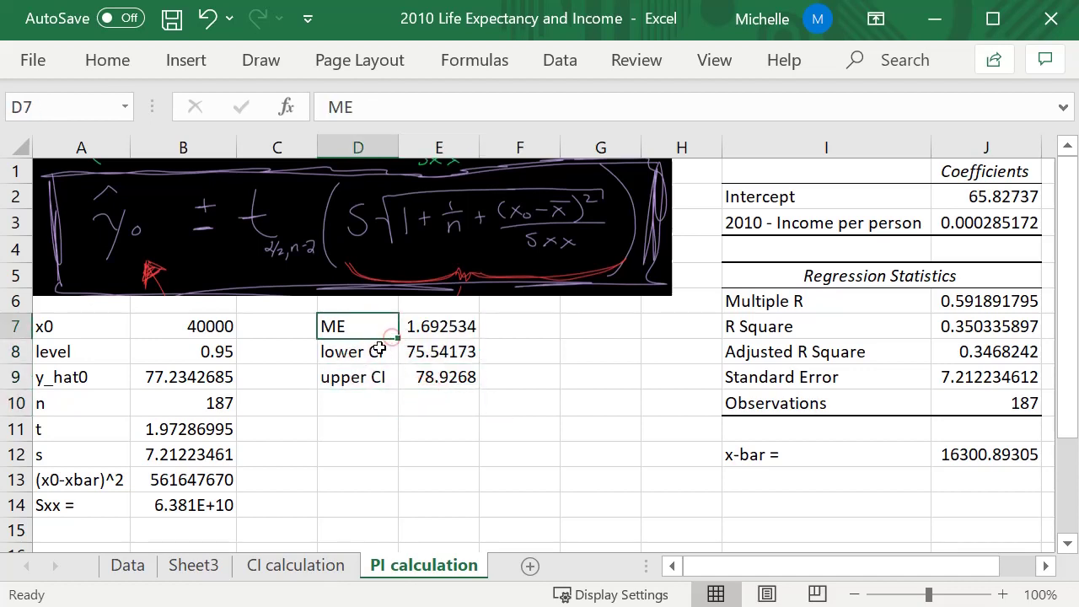
{"action": "left_click", "coordinate": [377, 352]}
{"action": "double_click", "coordinate": [377, 352]}
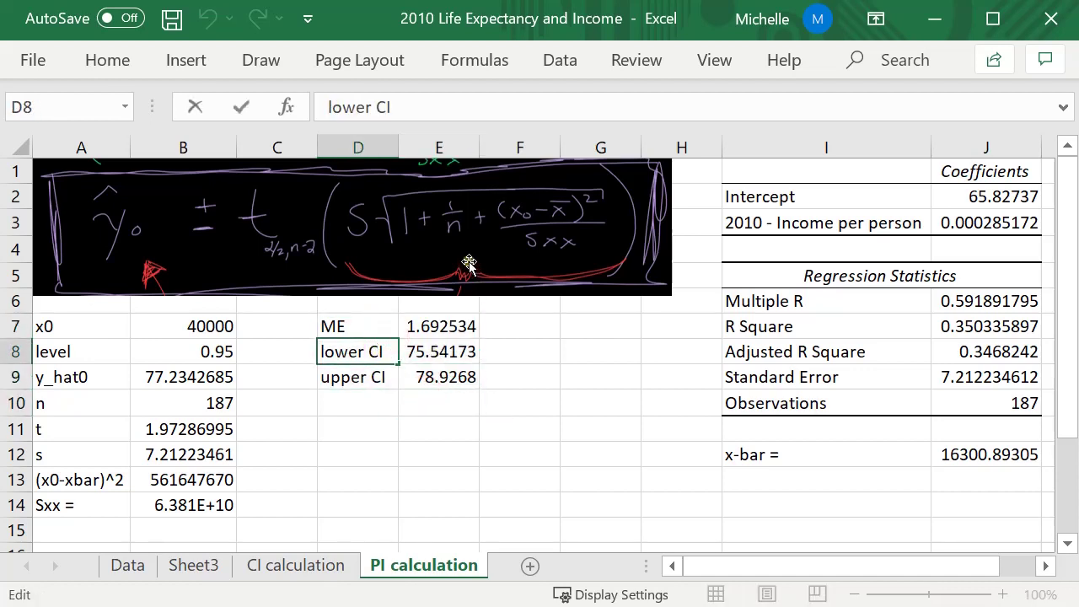
{"action": "key", "text": "BackSpace"}
{"action": "type", "text": "P"}
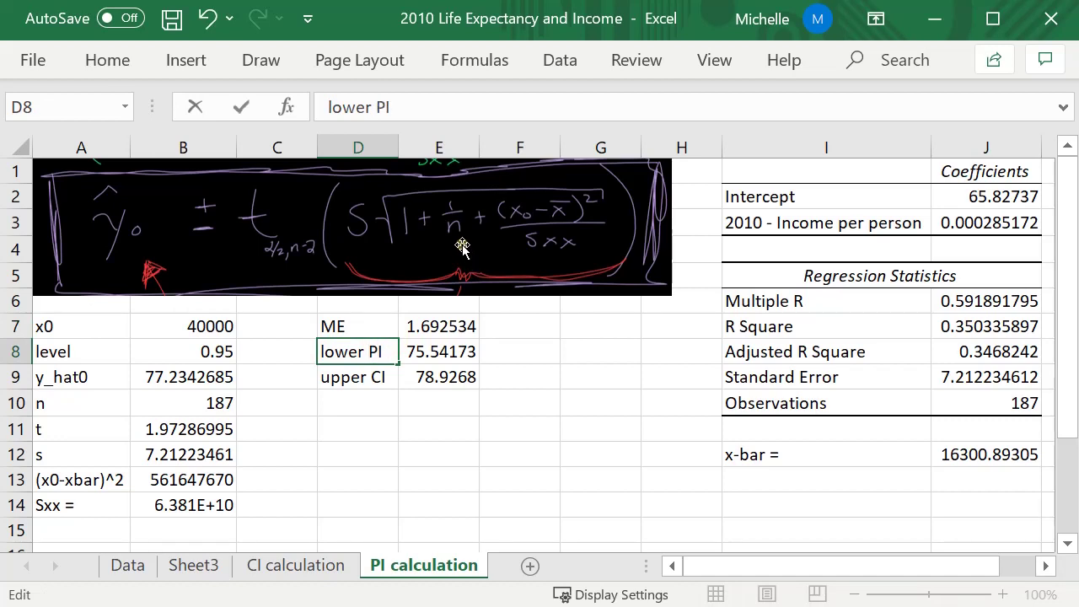
{"action": "double_click", "coordinate": [377, 377]}
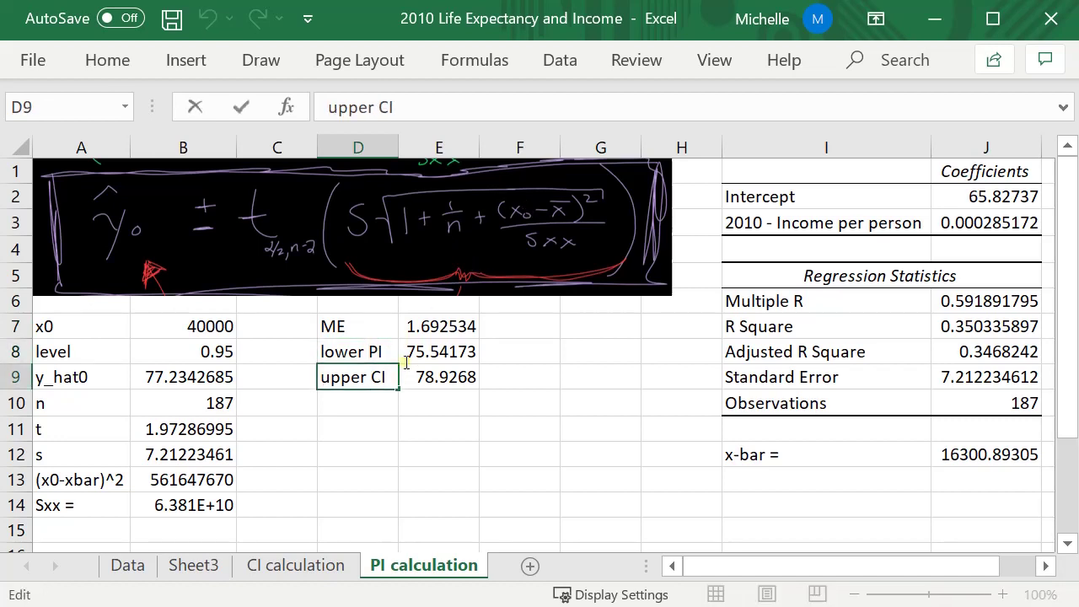
{"action": "key", "text": "BackSpace"}
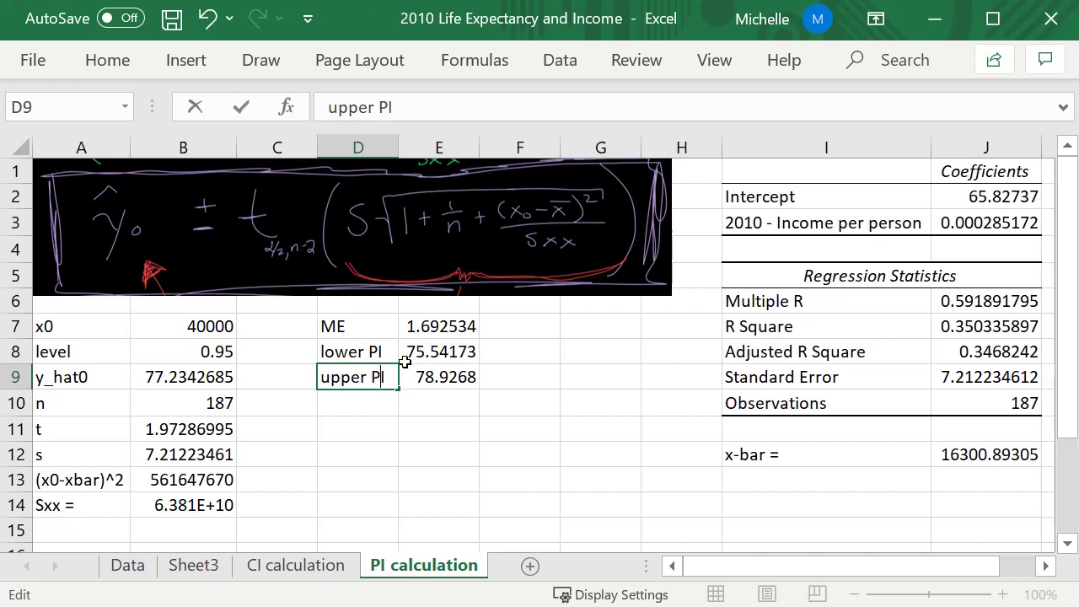
{"action": "key", "text": "Return"}
Clear the copied margin of error and interval limit formulas from E7:E9.
{"action": "left_click_drag", "start_coordinate": [406, 325], "coordinate": [467, 374]}
{"action": "key", "text": "Delete"}
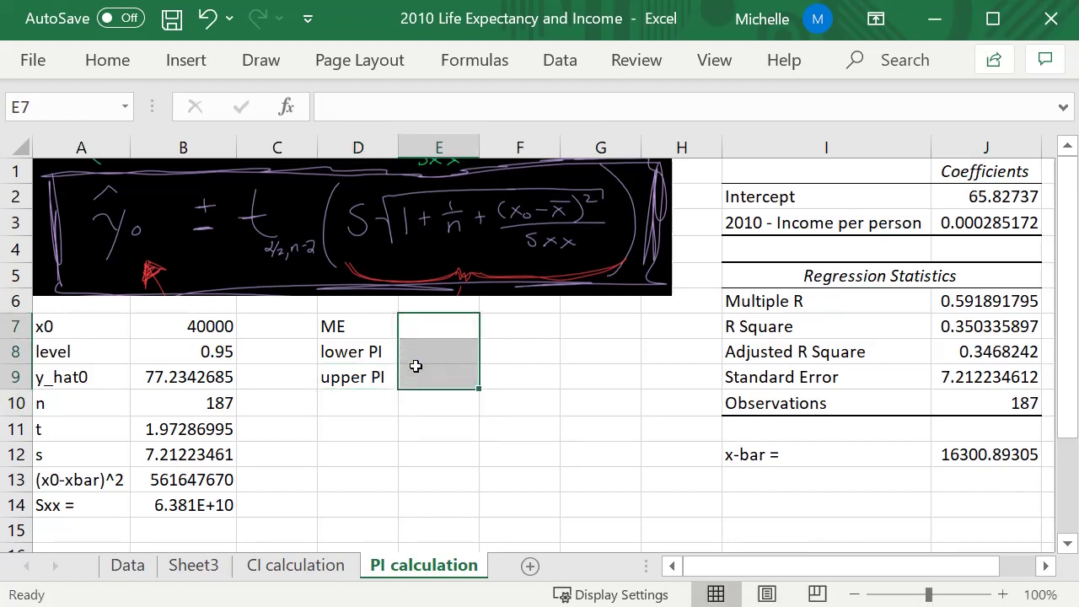
{"action": "left_click", "coordinate": [416, 368]}
Enter the prediction interval's margin of error formula =B11*(B12*SQRT(1+1/B10+B13/B14)) in E7.
{"action": "left_click", "coordinate": [441, 325]}
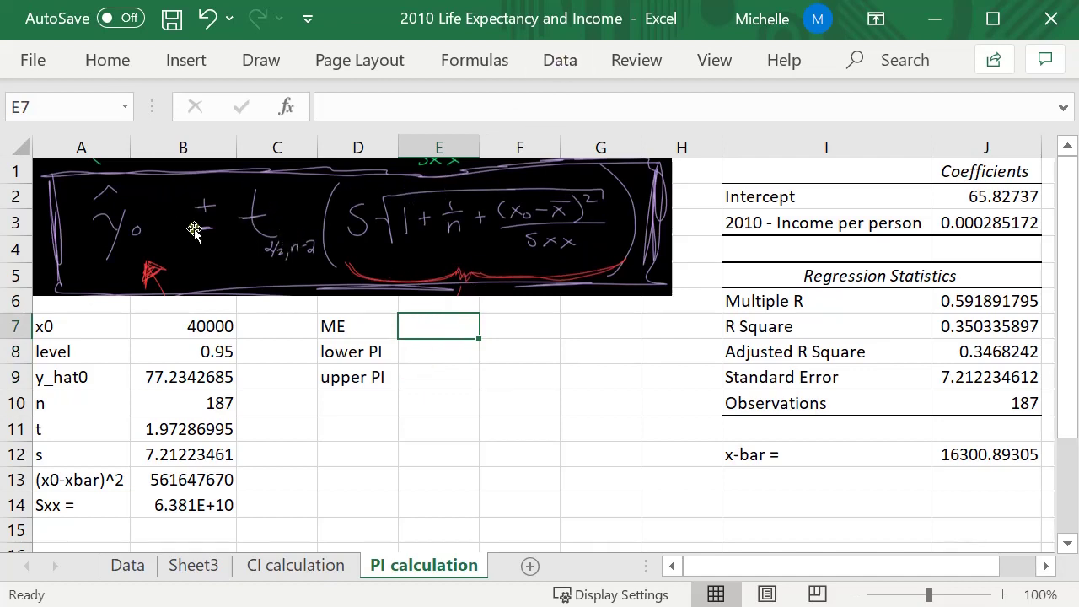
{"action": "type", "text": "="}
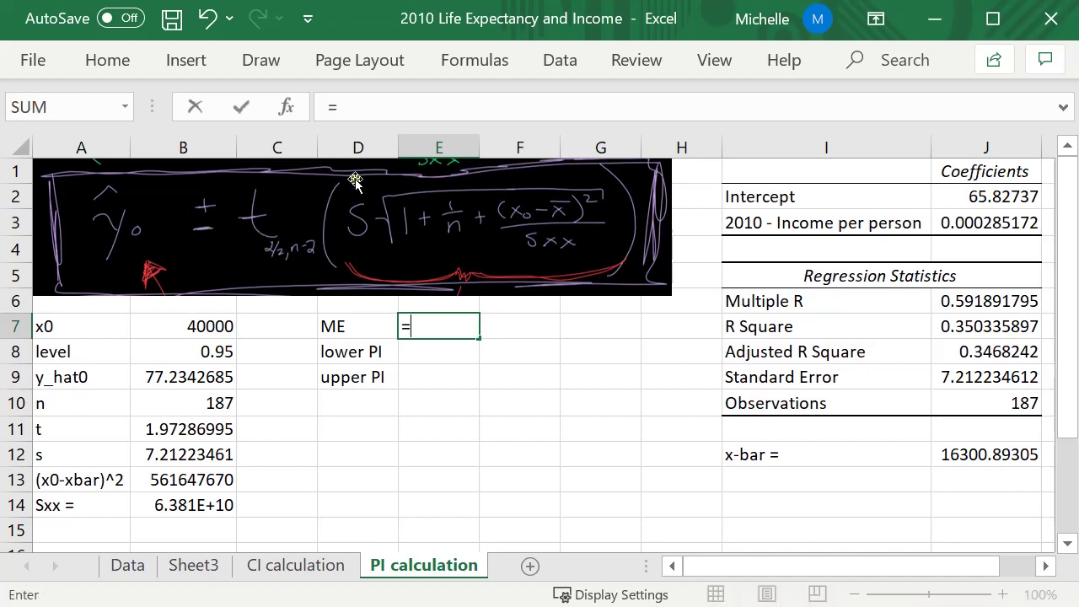
{"action": "left_click", "coordinate": [187, 431]}
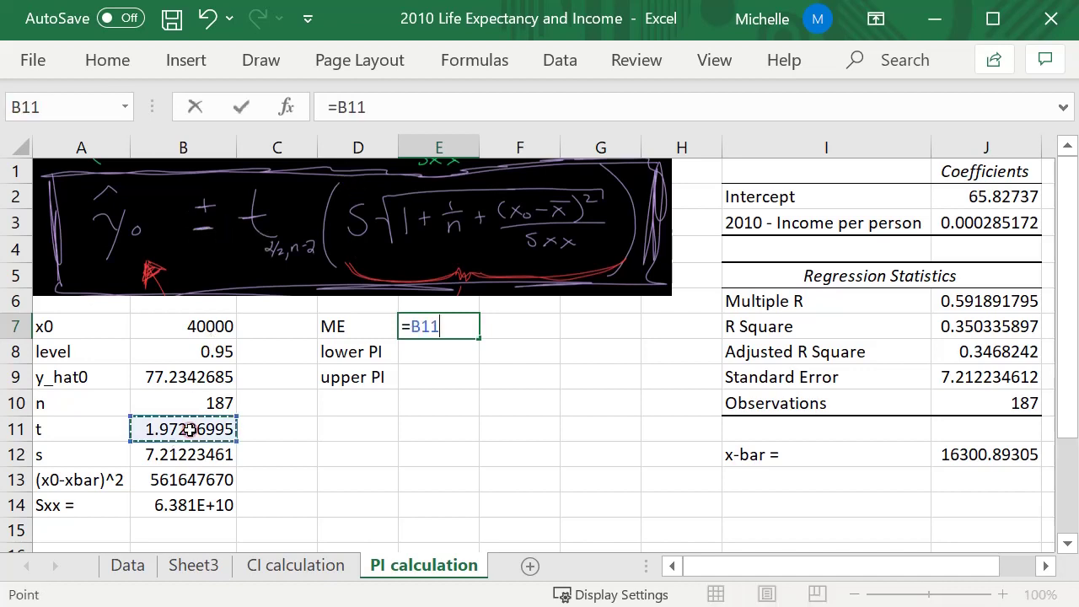
{"action": "type", "text": "*("}
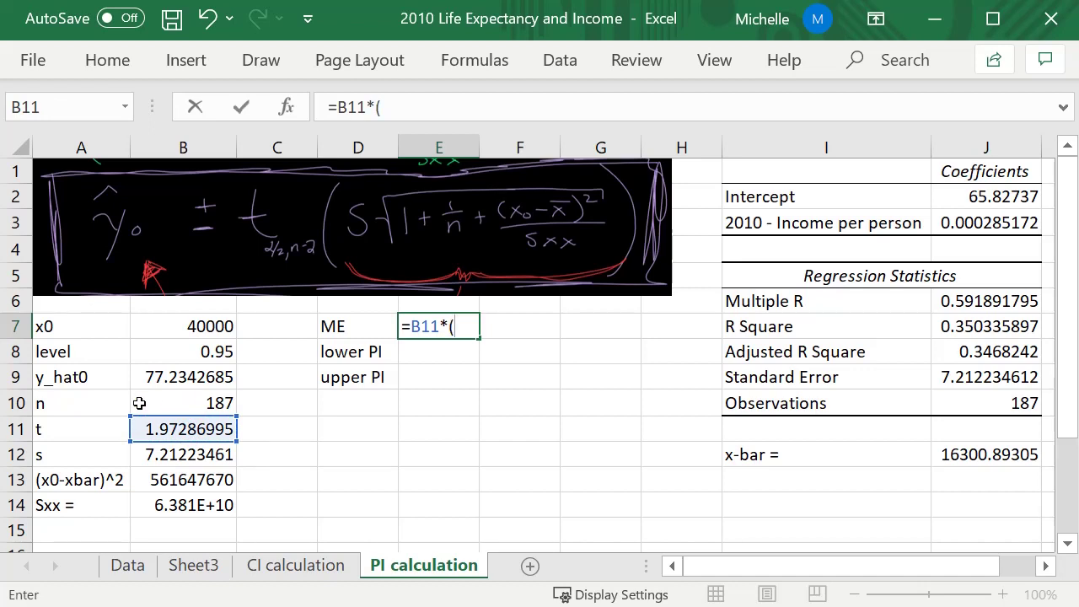
{"action": "left_click", "coordinate": [173, 451]}
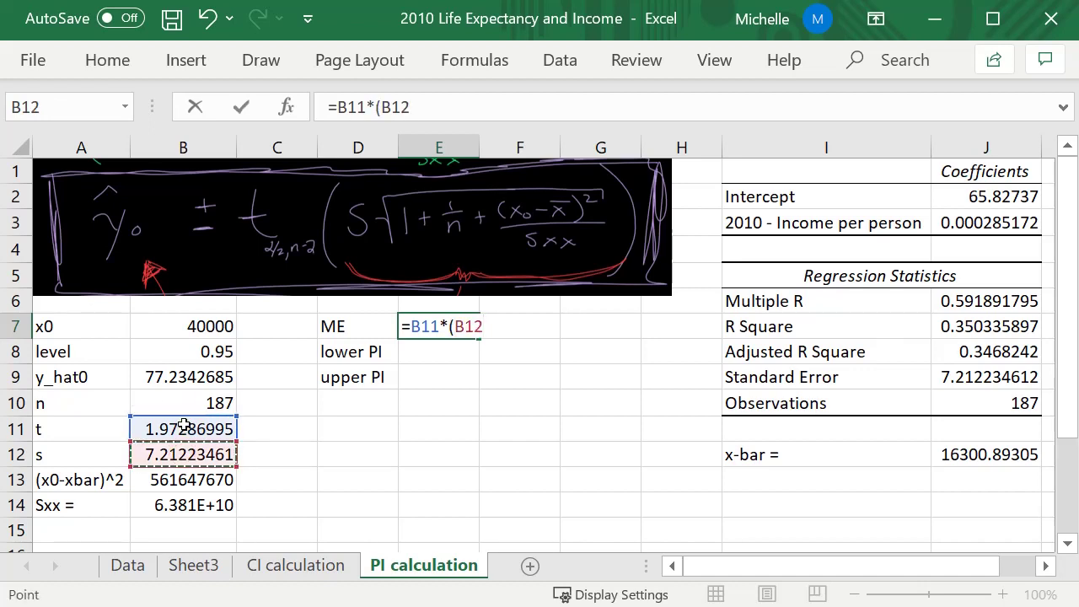
{"action": "type", "text": "*sqrt"}
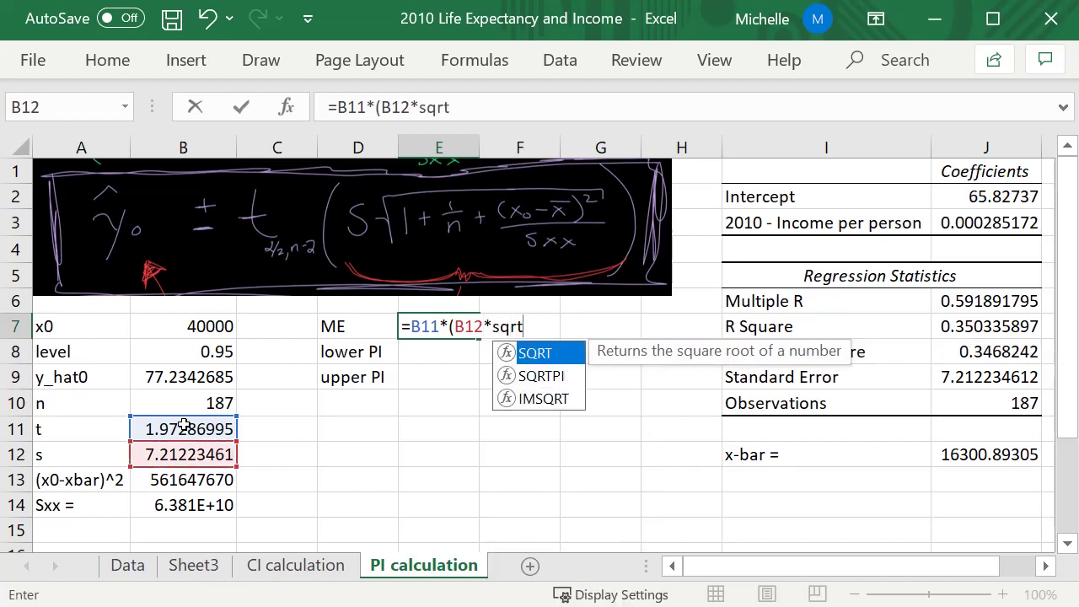
{"action": "type", "text": "(1+1/"}
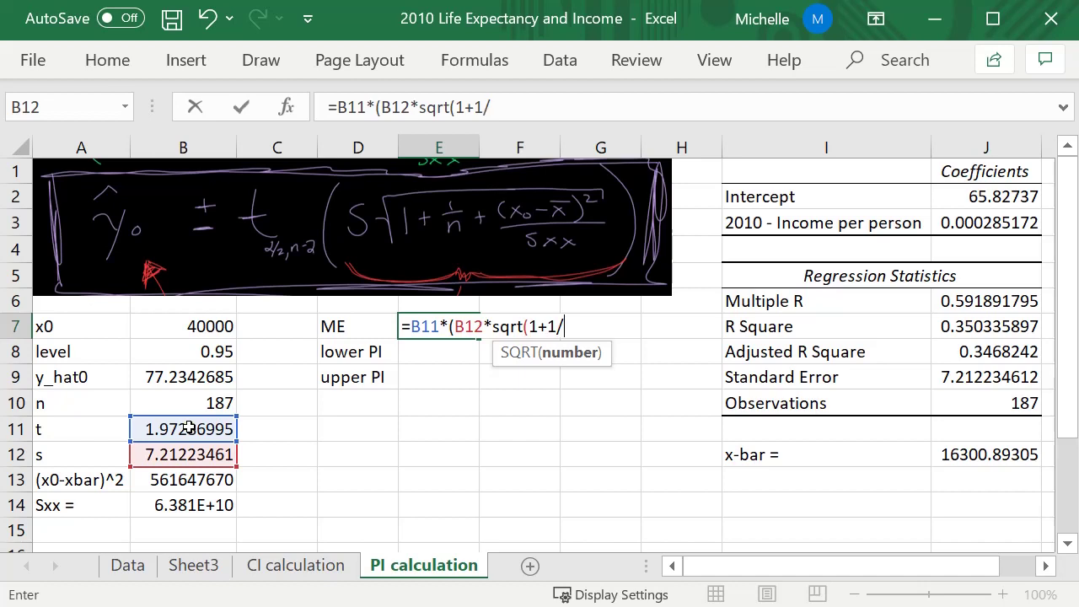
{"action": "left_click", "coordinate": [157, 403]}
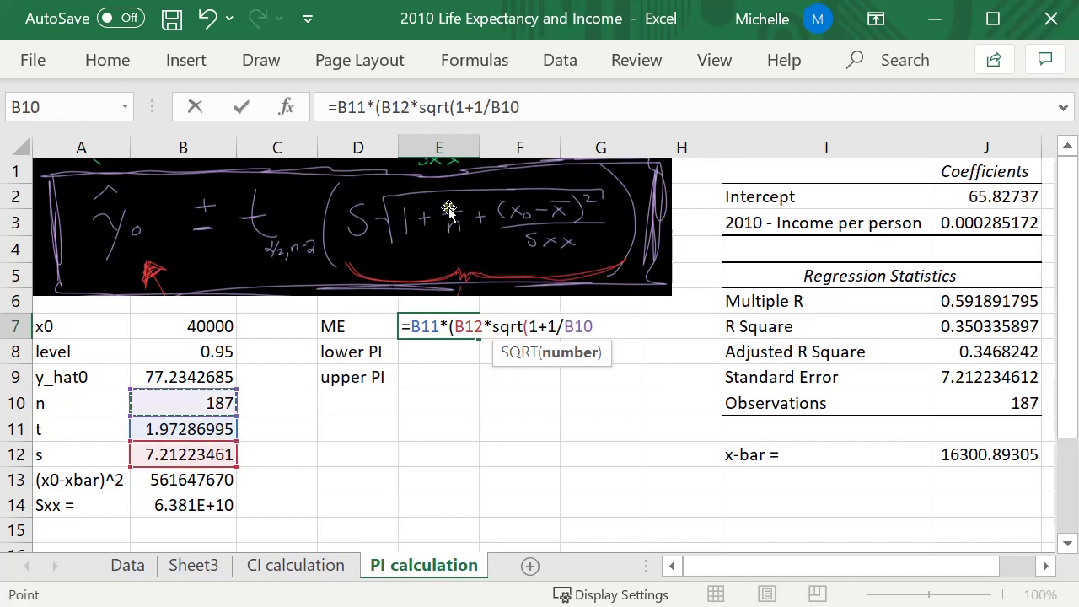
{"action": "type", "text": "+"}
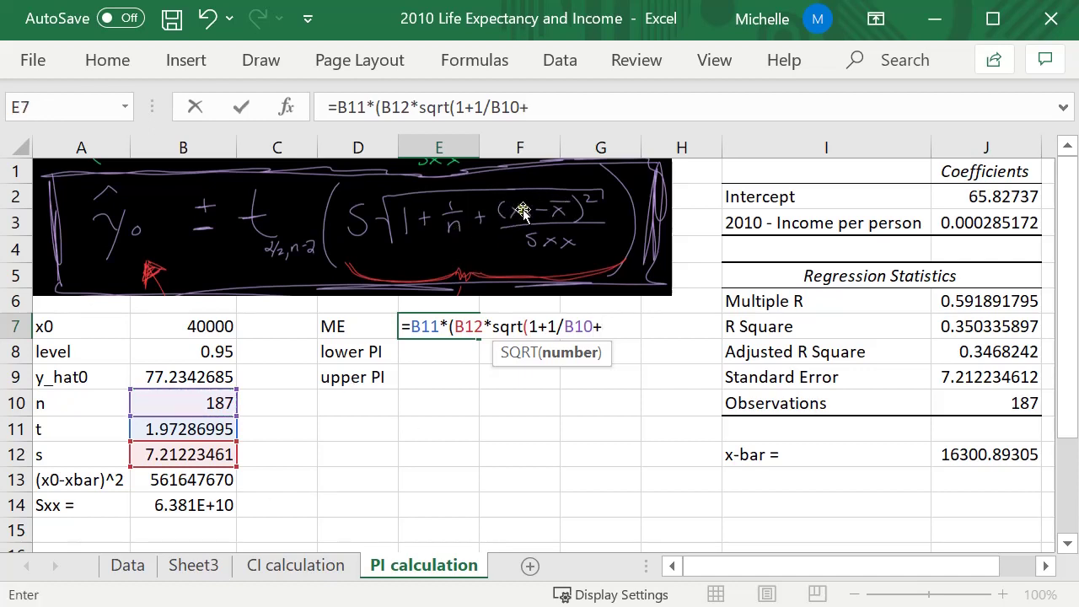
{"action": "left_click", "coordinate": [207, 481]}
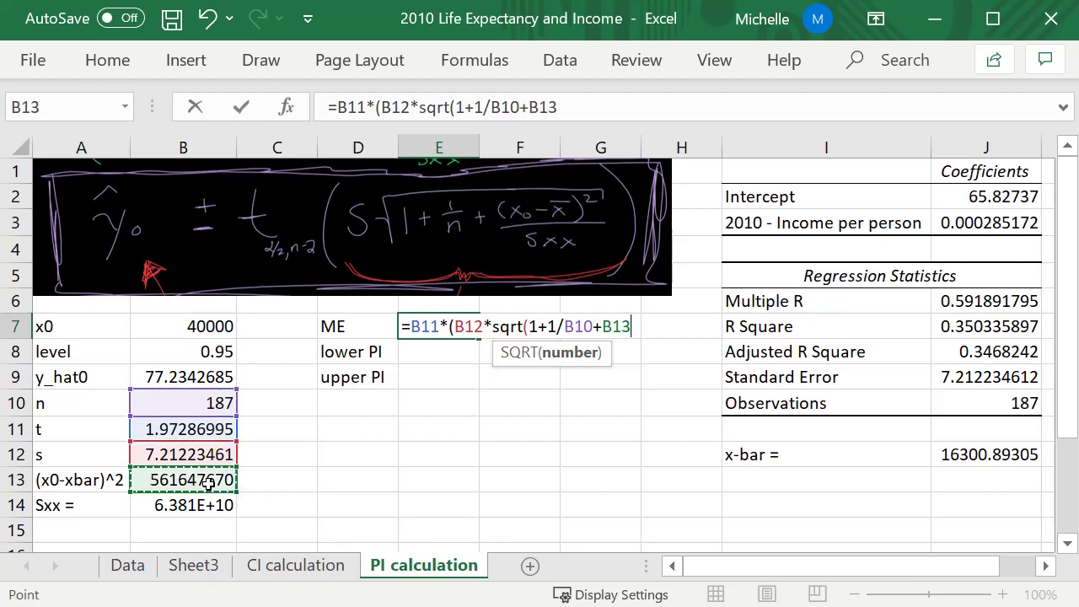
{"action": "type", "text": "/"}
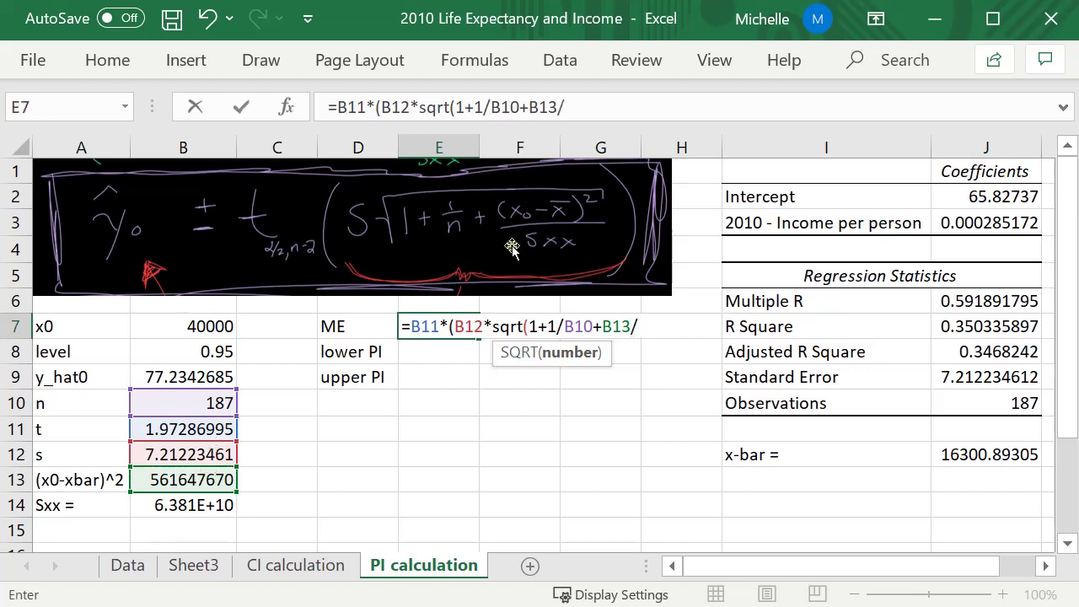
{"action": "left_click", "coordinate": [191, 504]}
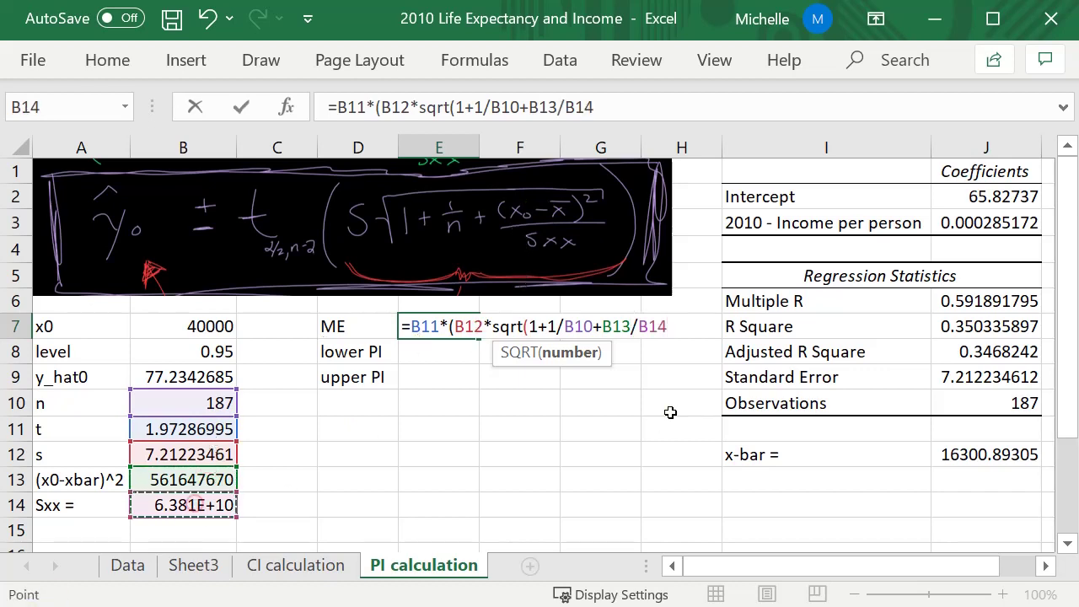
{"action": "type", "text": "))"}
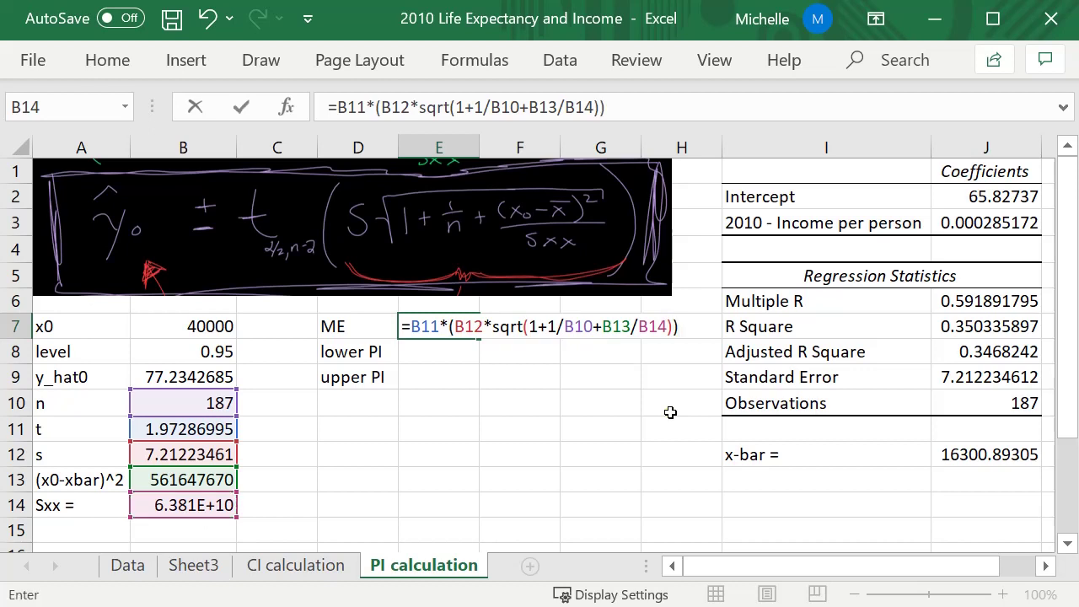
{"action": "key", "text": "Return"}
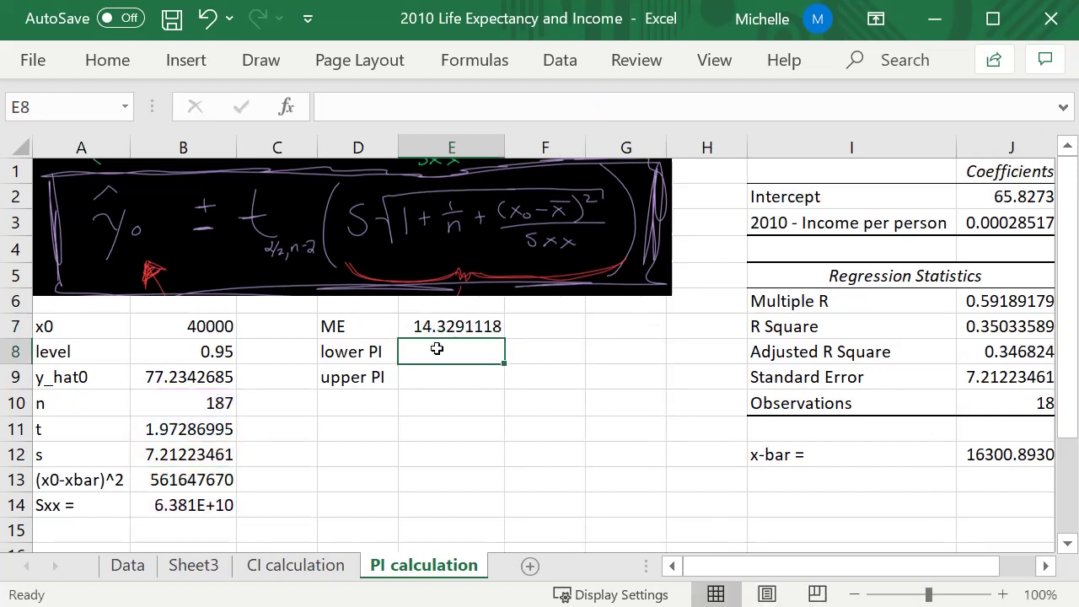
Calculate the lower PI limit in E8 by subtracting the margin of error from y_hat0, using =B9-E7.
{"action": "type", "text": "="}
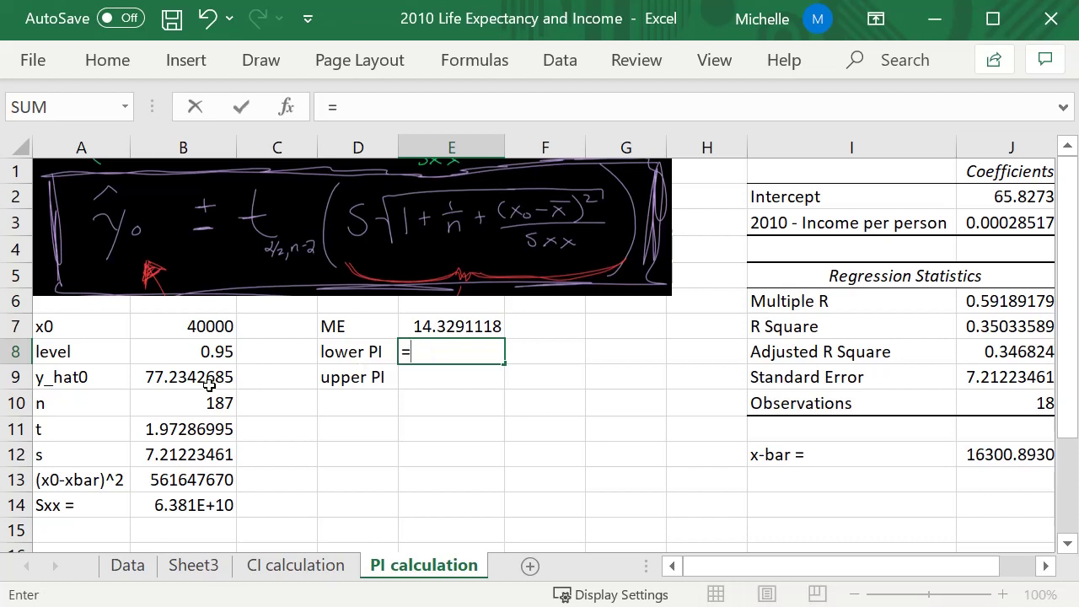
{"action": "left_click", "coordinate": [137, 371]}
{"action": "type", "text": "-"}
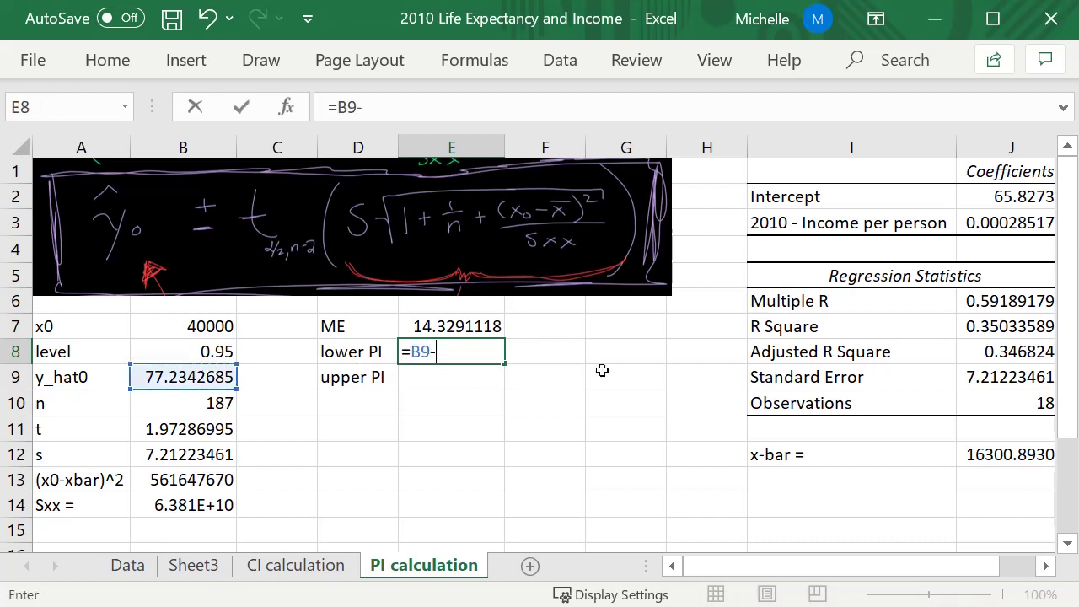
{"action": "left_click", "coordinate": [487, 318]}
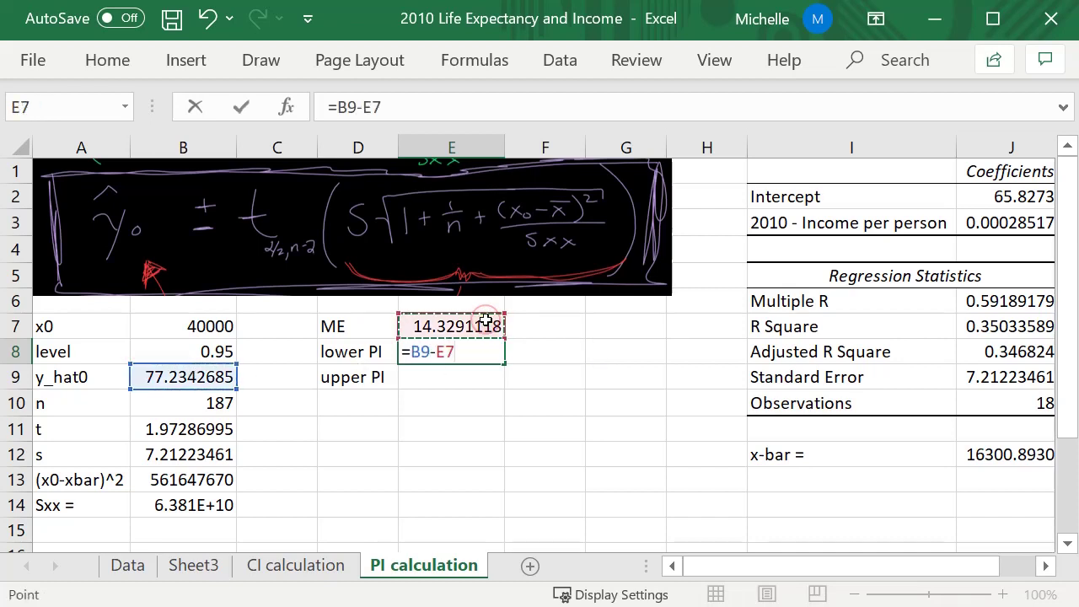
{"action": "key", "text": "Return"}
Calculate the upper PI limit in E9 by adding the margin of error to y_hat0, using =B9+E7.
{"action": "type", "text": "="}
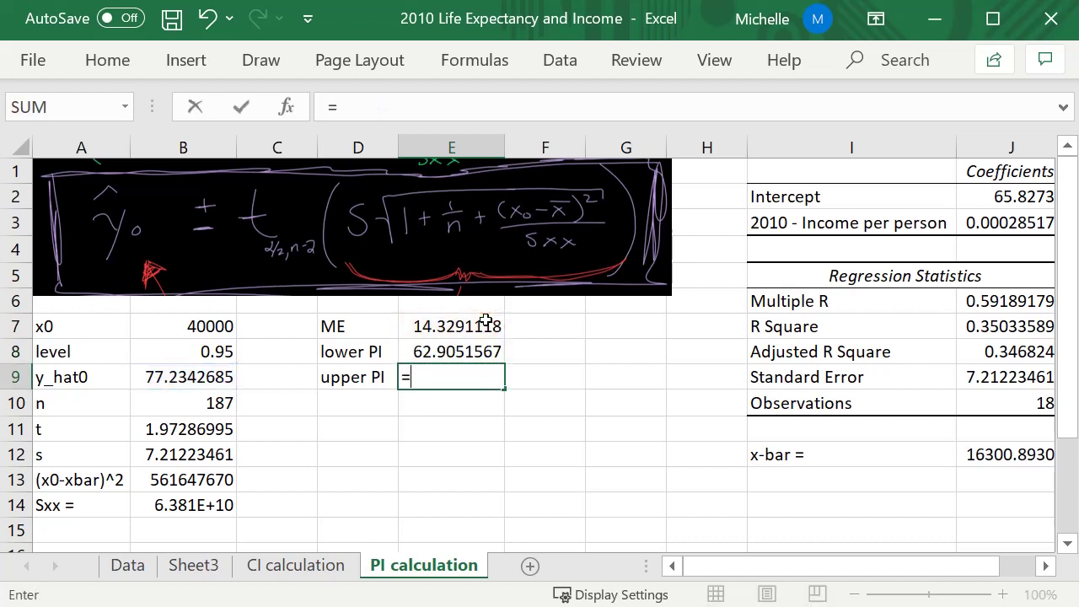
{"action": "left_click", "coordinate": [170, 381]}
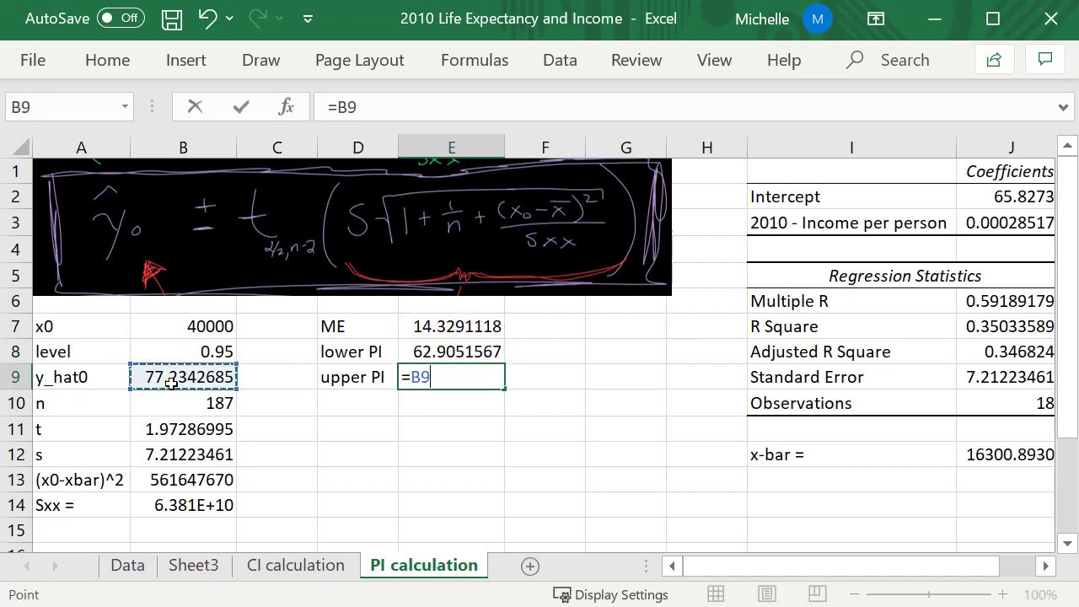
{"action": "type", "text": "+"}
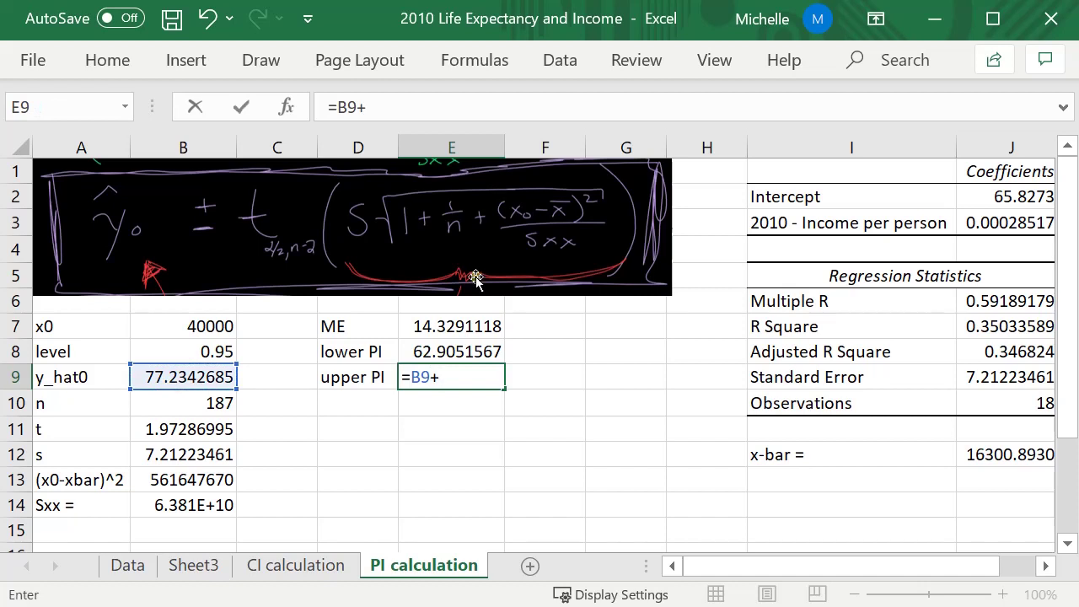
{"action": "left_click", "coordinate": [496, 323]}
{"action": "key", "text": "Return"}
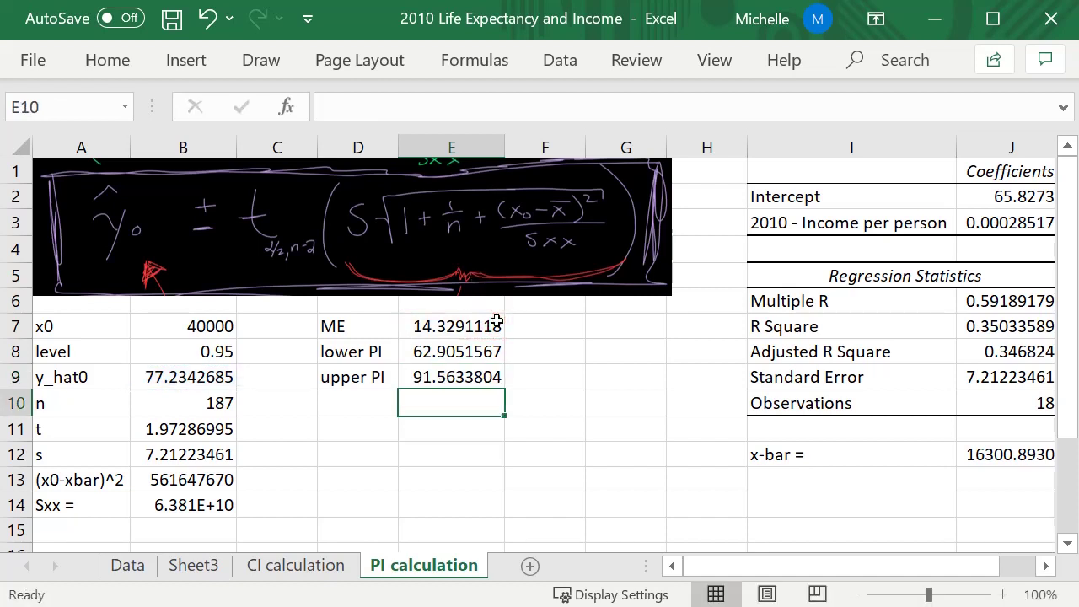
{"action": "left_click", "coordinate": [619, 379]}
{"action": "left_click", "coordinate": [439, 422]}
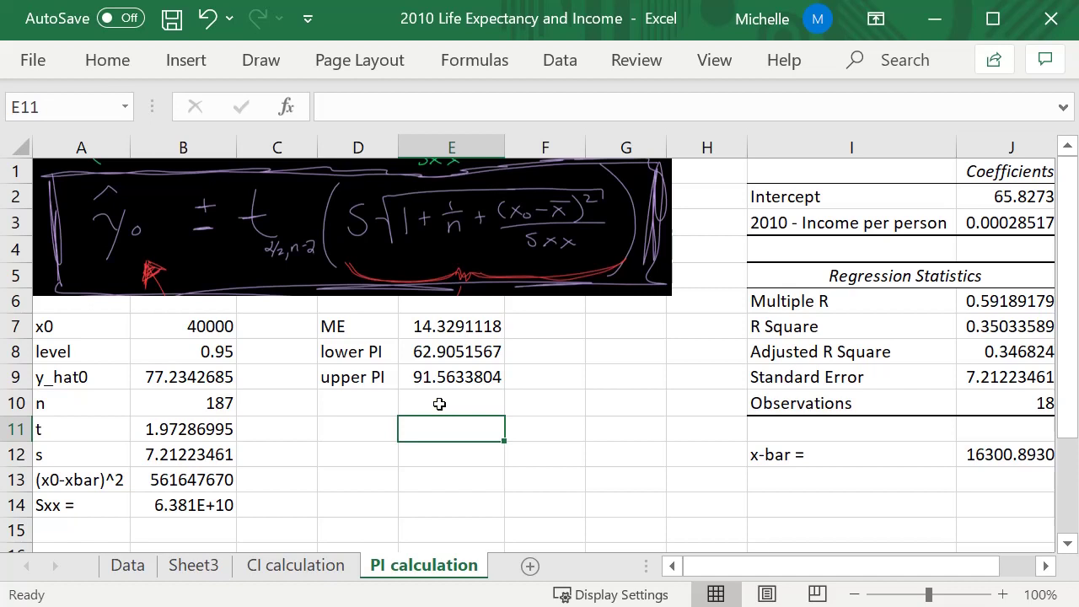
{"action": "left_click", "coordinate": [173, 327]}
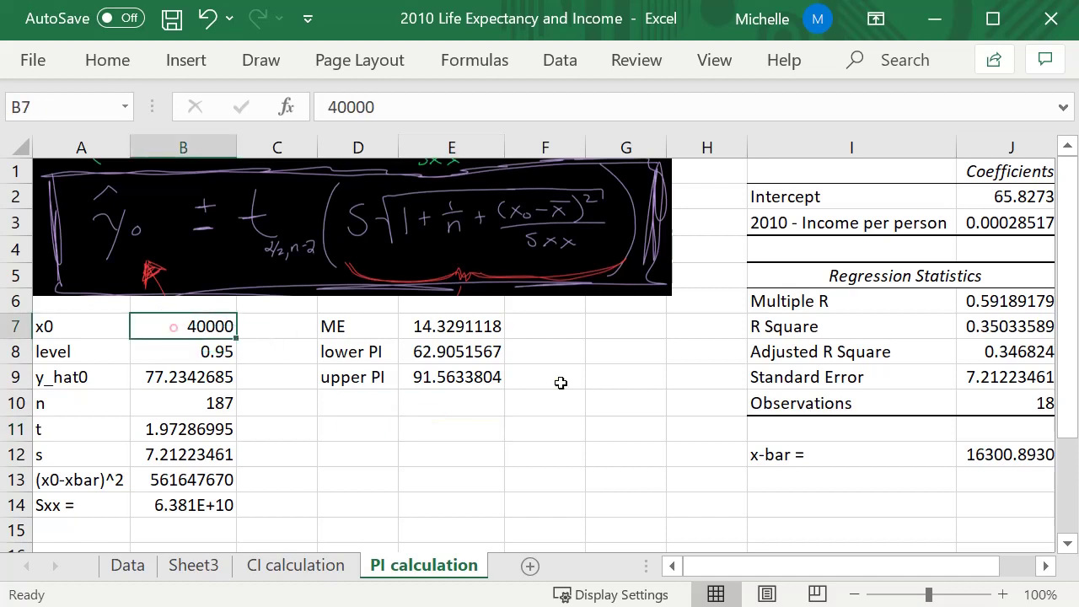